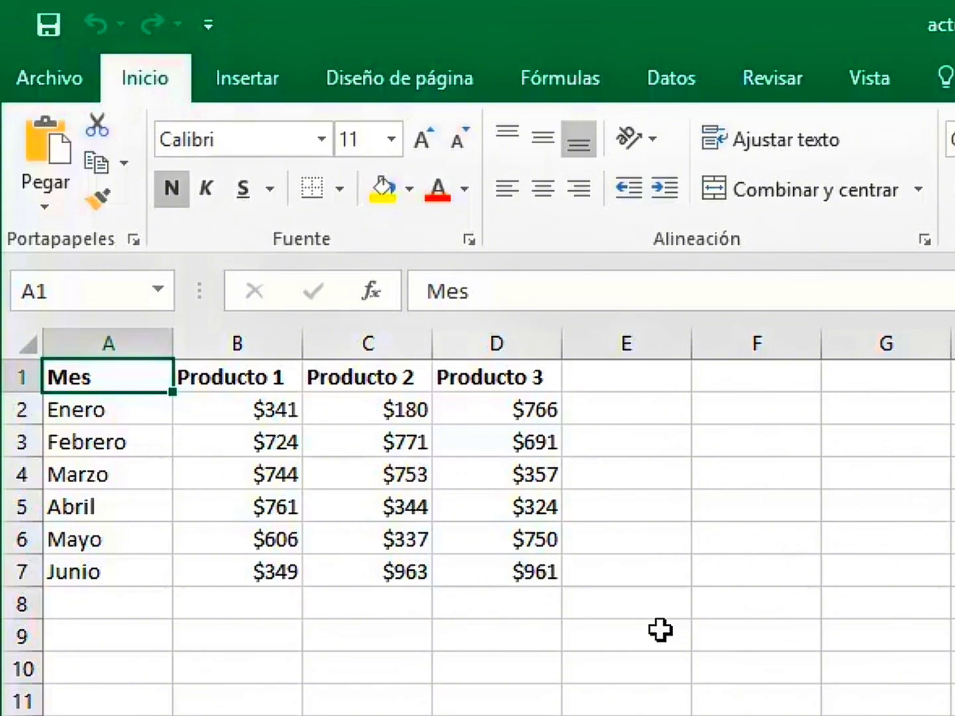
Insert a 2-D clustered column chart from the monthly product data on Hoja1
{"action": "left_click", "coordinate": [283, 473]}
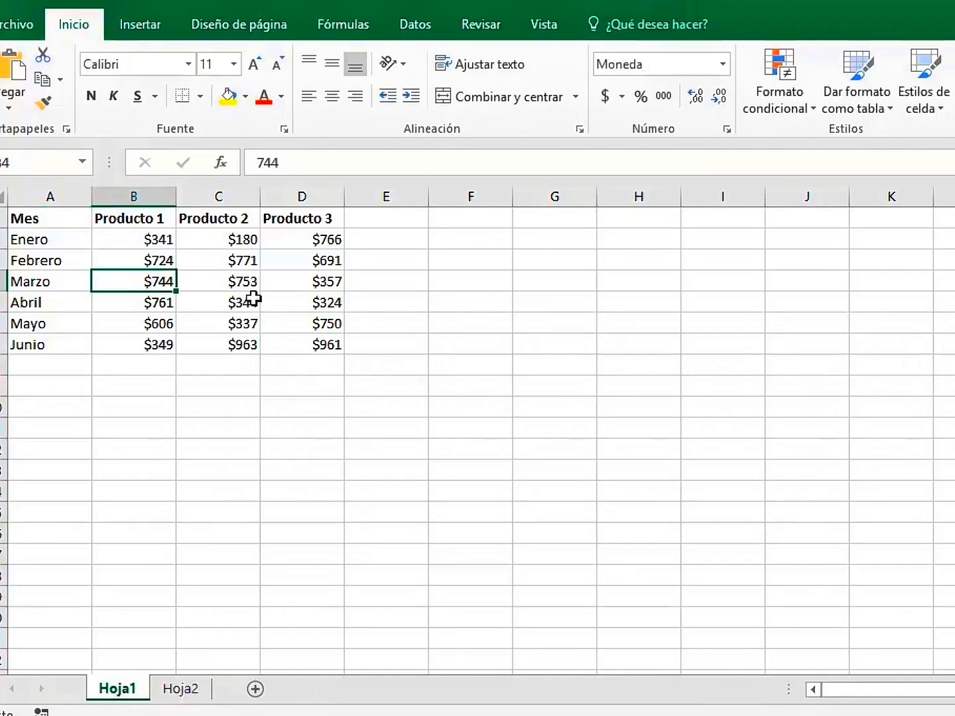
{"action": "left_click", "coordinate": [138, 27]}
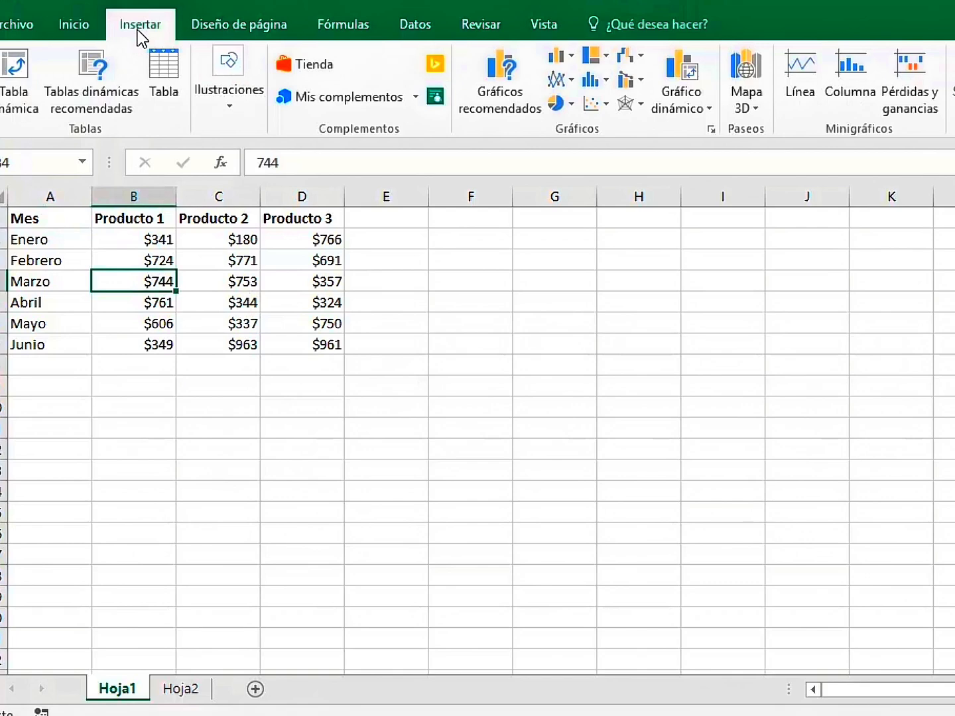
{"action": "left_click", "coordinate": [570, 57]}
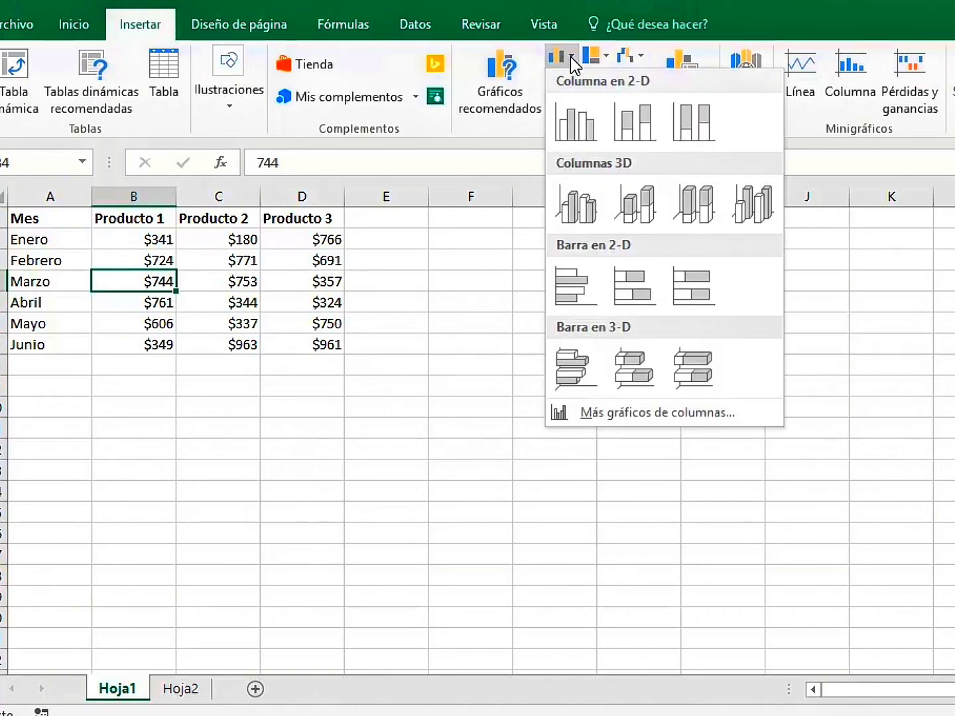
{"action": "left_click", "coordinate": [577, 118]}
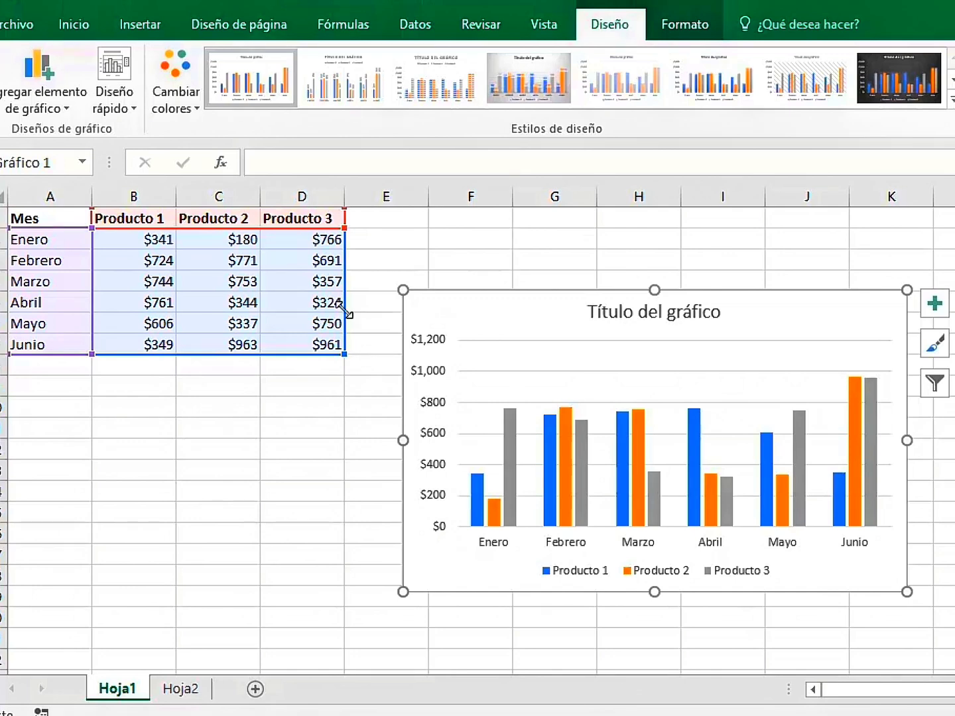
Add an Agosto row below Junio with the values 100, 200 and 300 for Producto 1, Producto 2 and Producto 3
{"action": "left_click", "coordinate": [58, 366]}
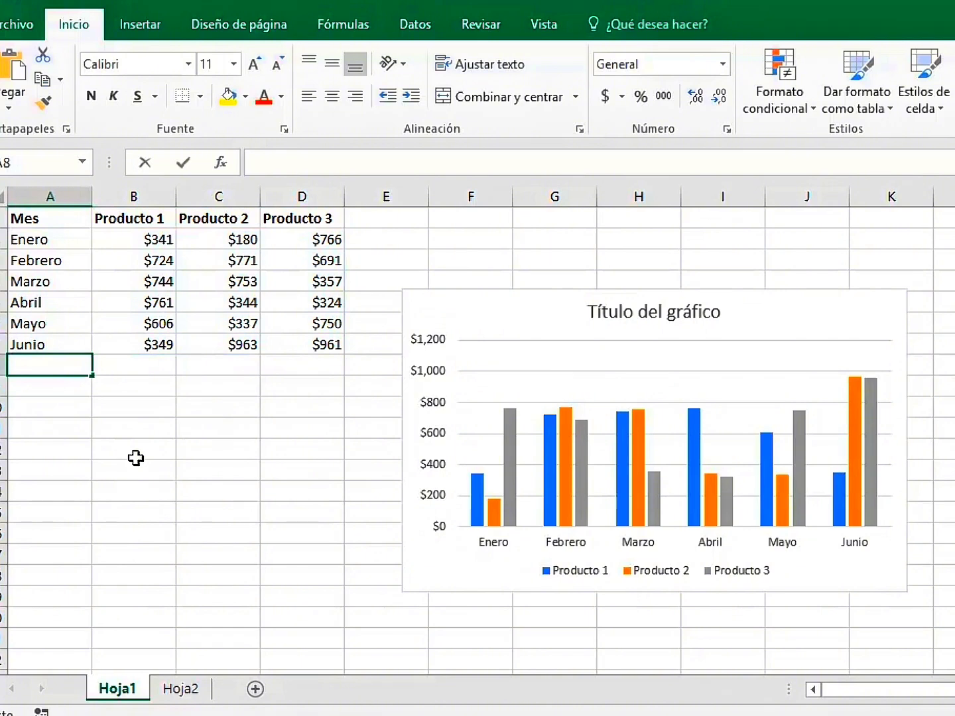
{"action": "type", "text": "Agosto"}
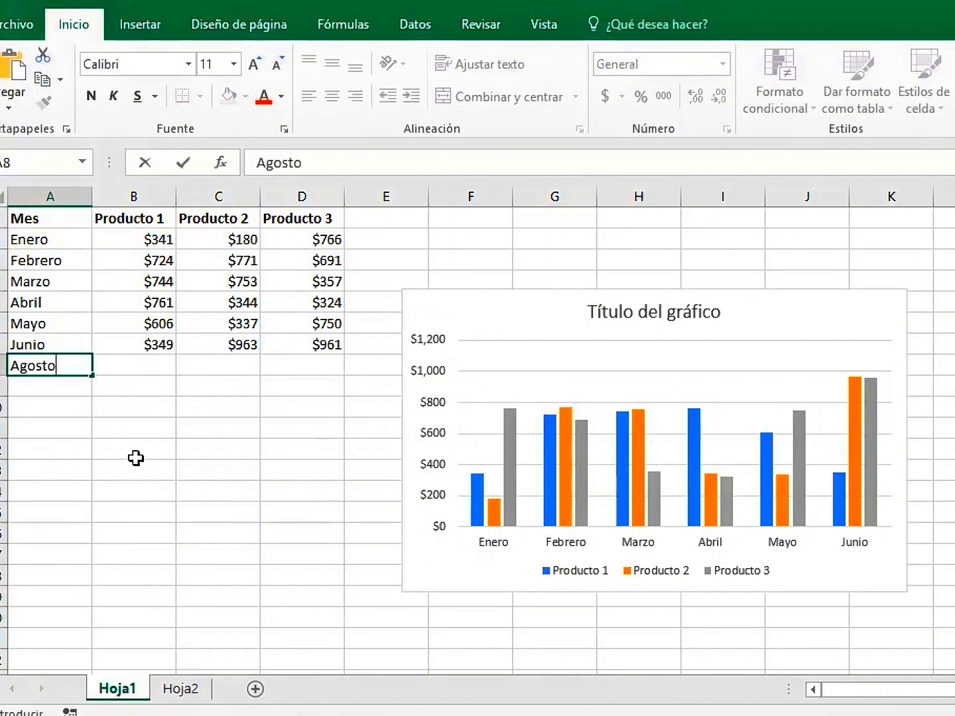
{"action": "key", "text": "Tab"}
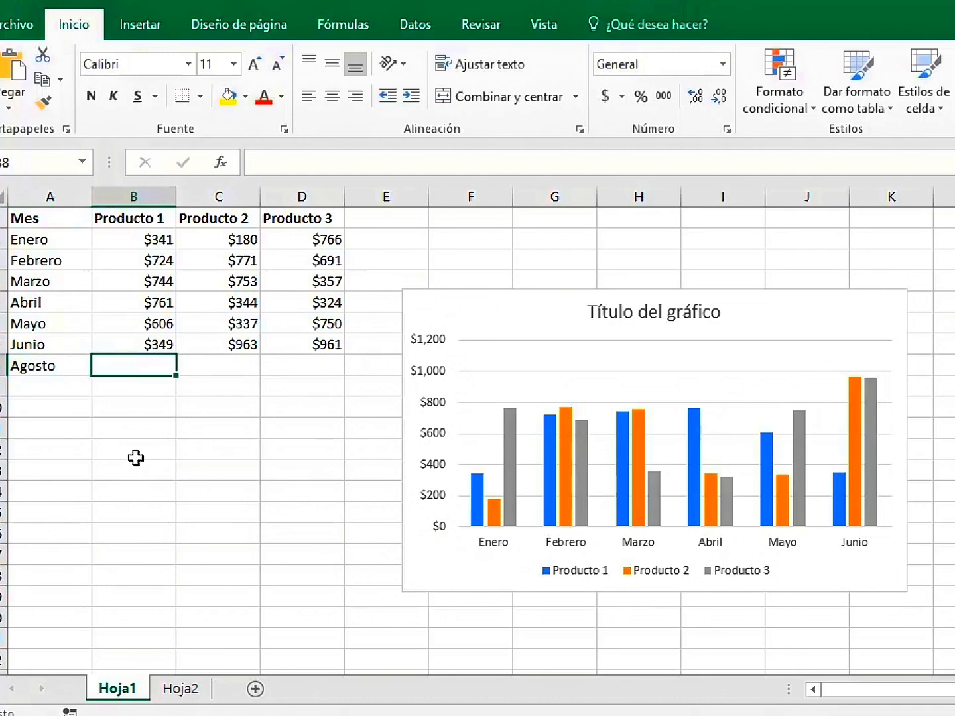
{"action": "type", "text": "100"}
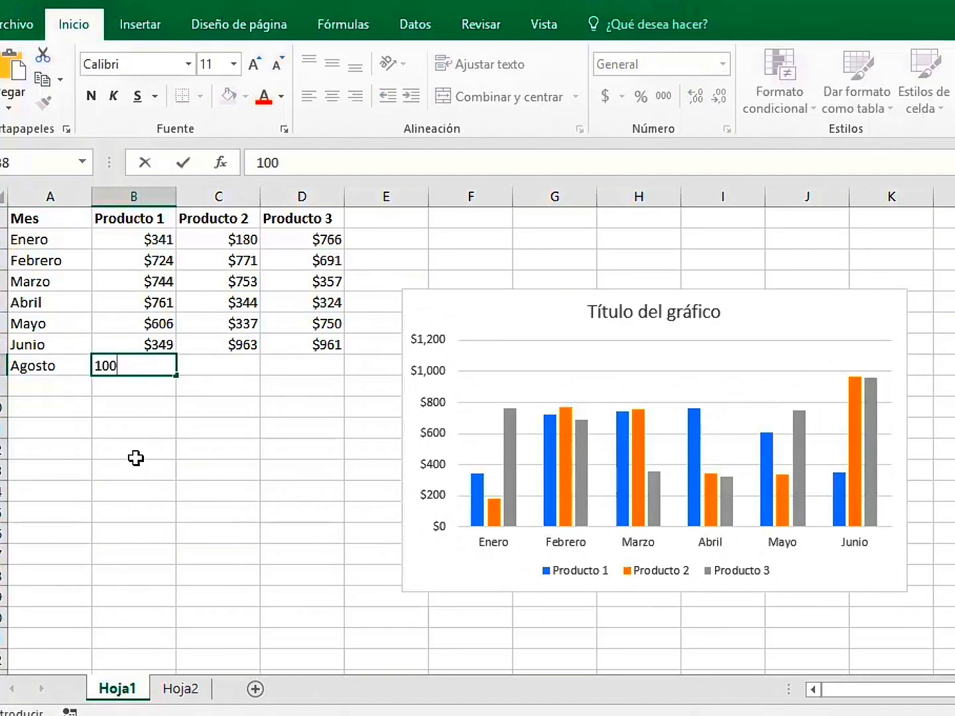
{"action": "key", "text": "Tab"}
{"action": "type", "text": "200"}
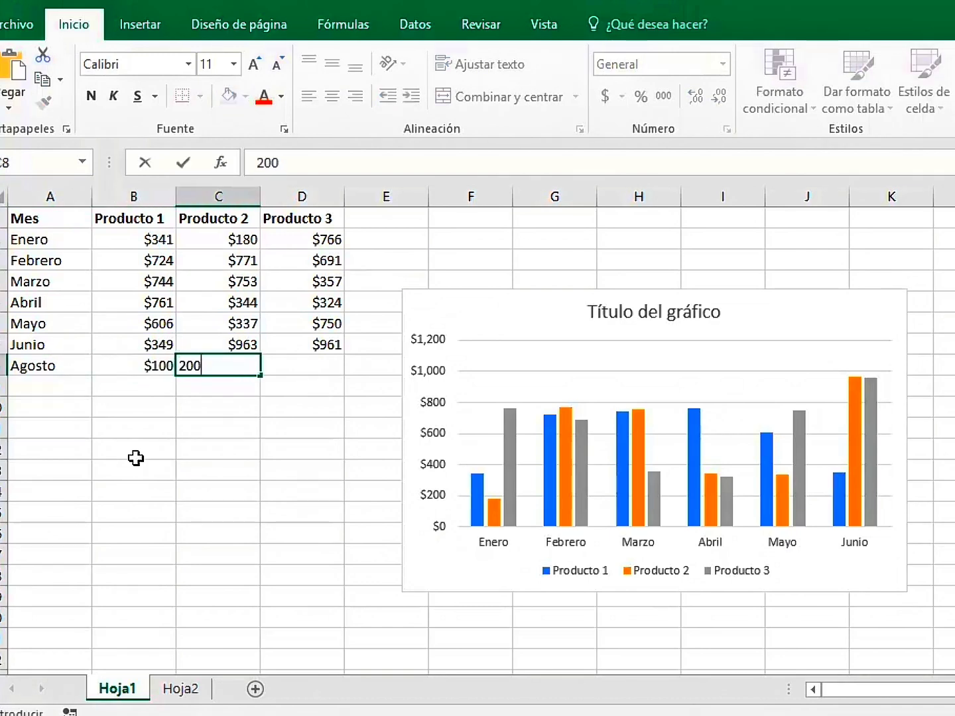
{"action": "key", "text": "Tab"}
{"action": "type", "text": "300"}
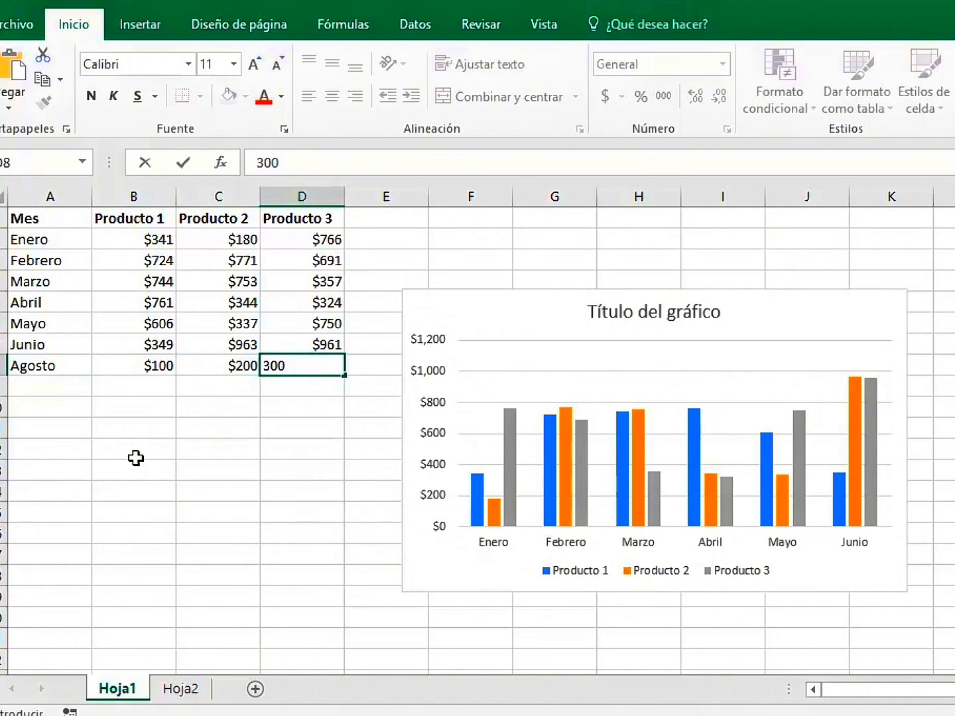
{"action": "key", "text": "ctrl+Return"}
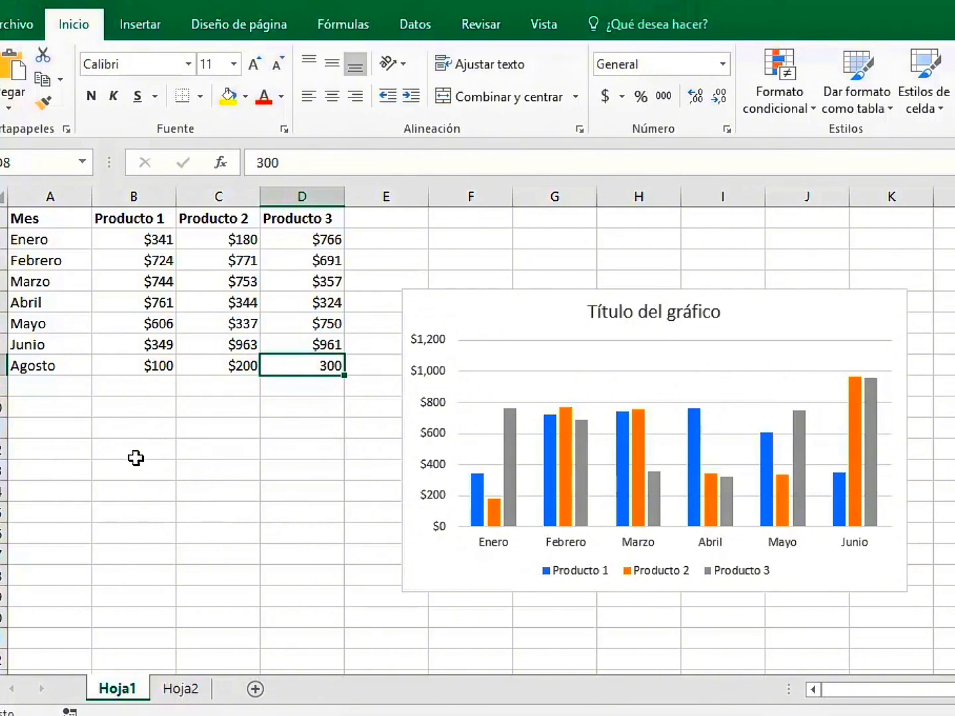
Extend the chart's source data range by one row to include Agosto
{"action": "left_click", "coordinate": [406, 463]}
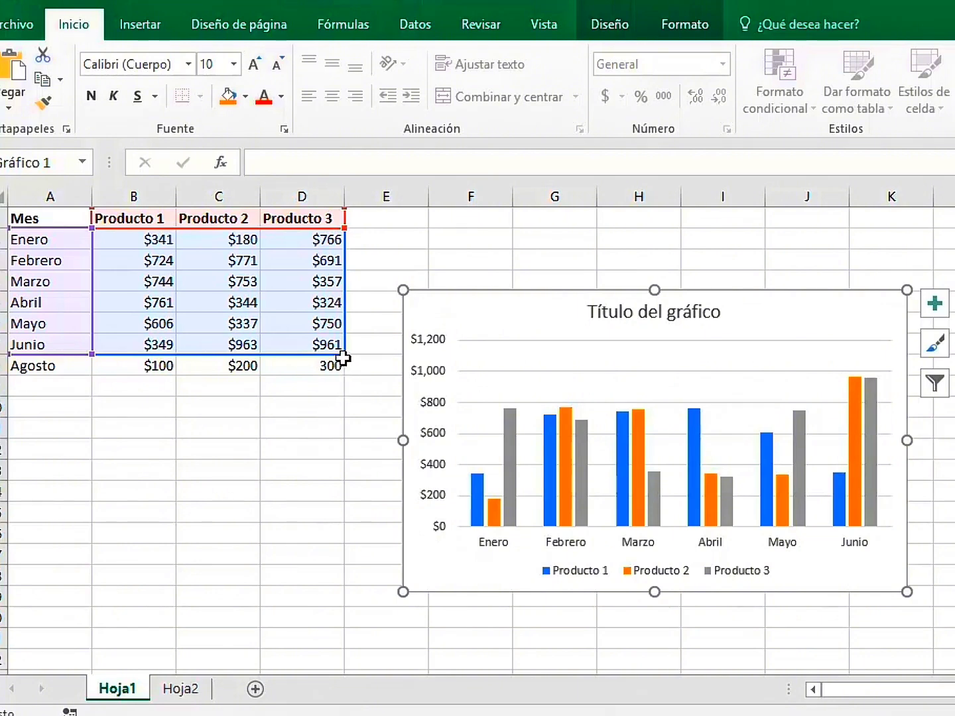
{"action": "left_click_drag", "start_coordinate": [341, 354], "coordinate": [342, 376]}
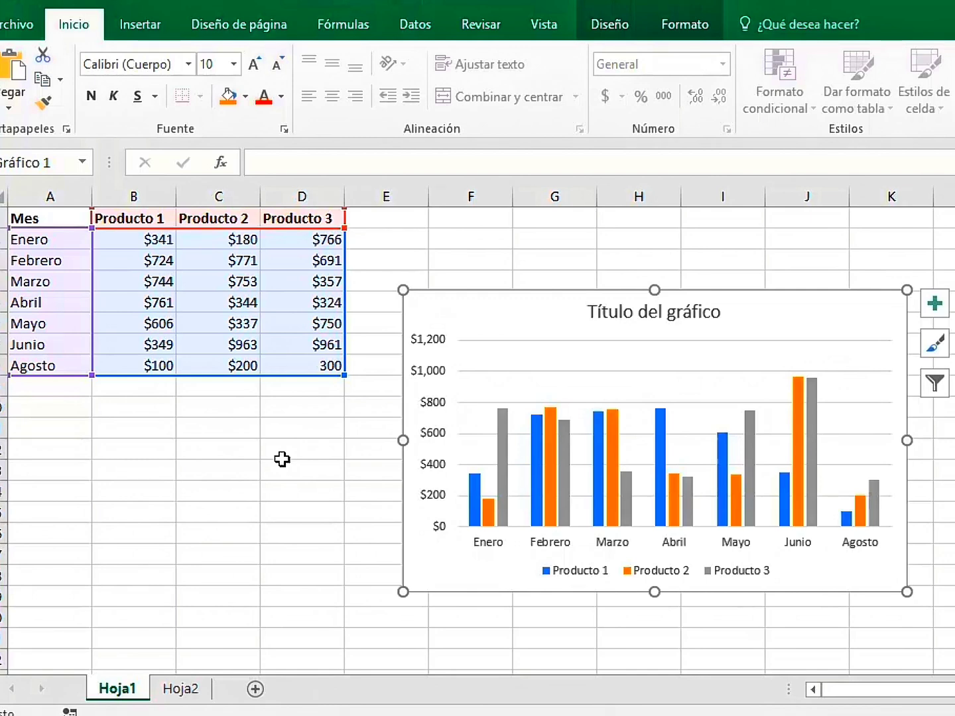
Convert the data range A1:D7 on Hoja2 into a table with headers
{"action": "left_click", "coordinate": [195, 690]}
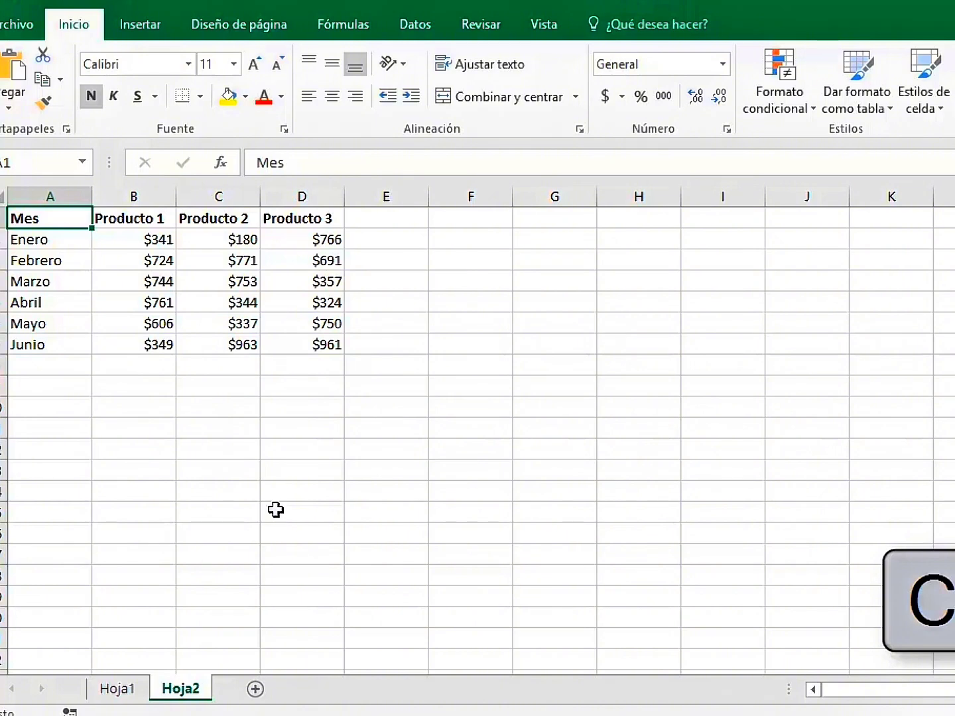
{"action": "key", "text": "ctrl+t"}
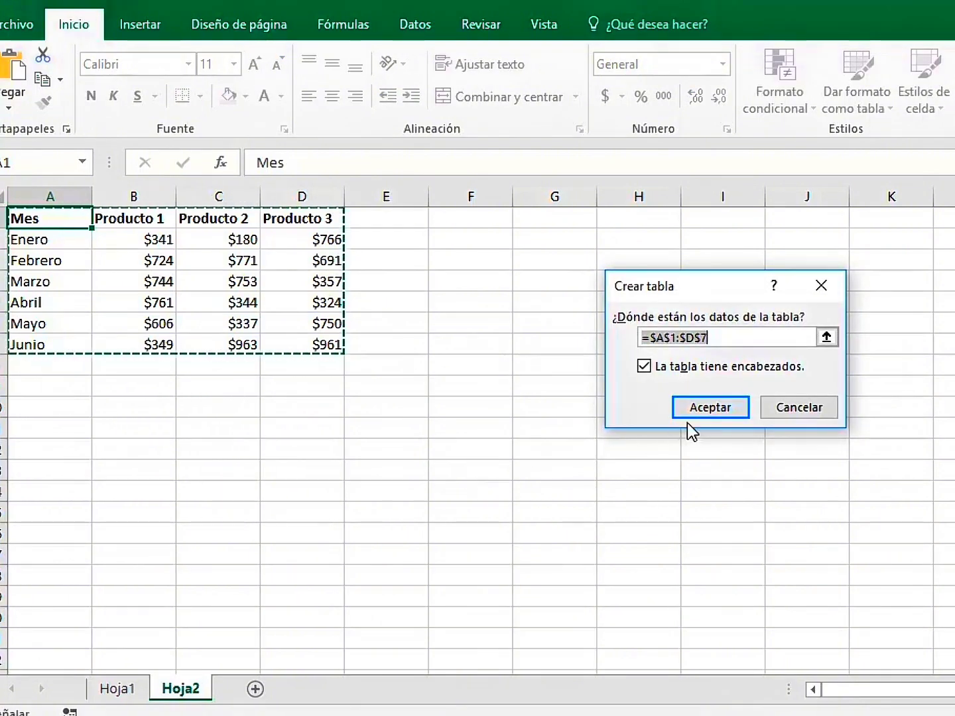
{"action": "left_click", "coordinate": [703, 407]}
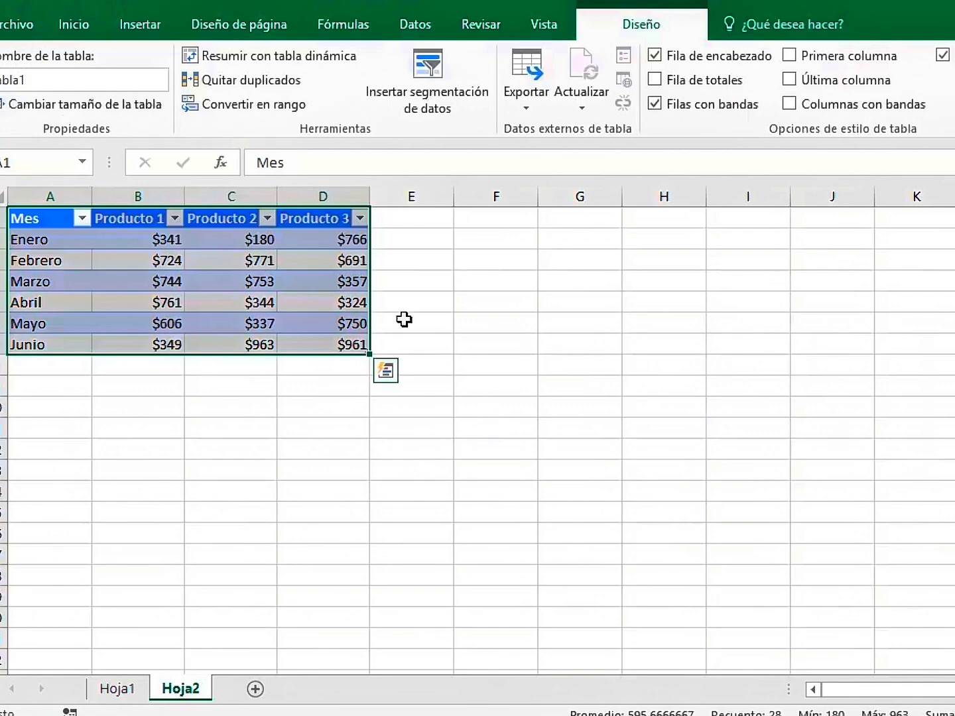
Insert a 2-D clustered column chart based on the Hoja2 table
{"action": "left_click", "coordinate": [139, 25]}
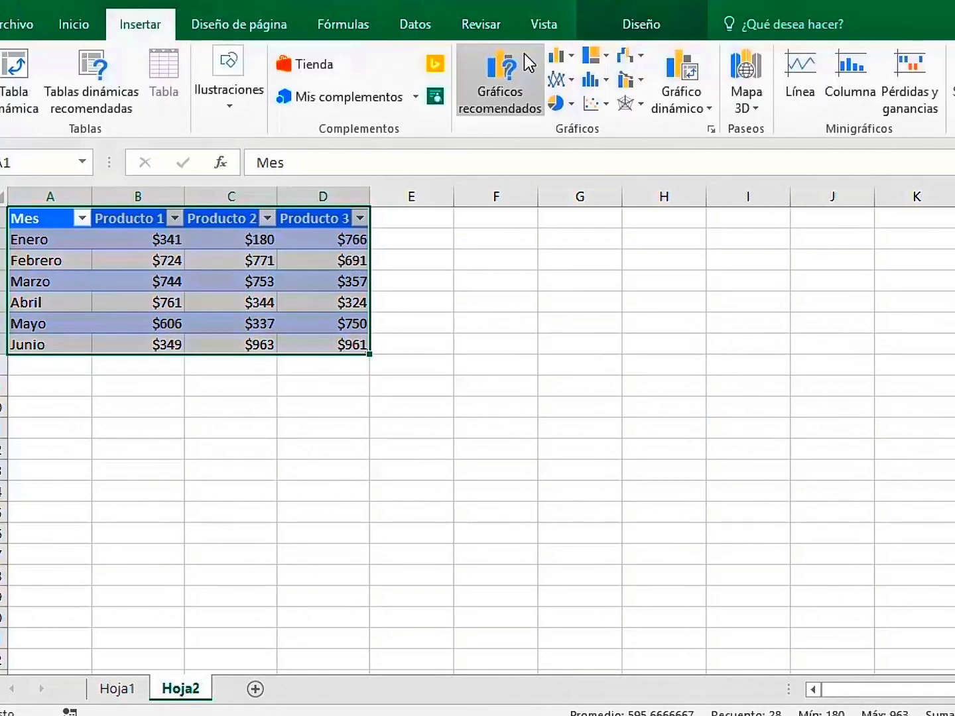
{"action": "left_click", "coordinate": [560, 56]}
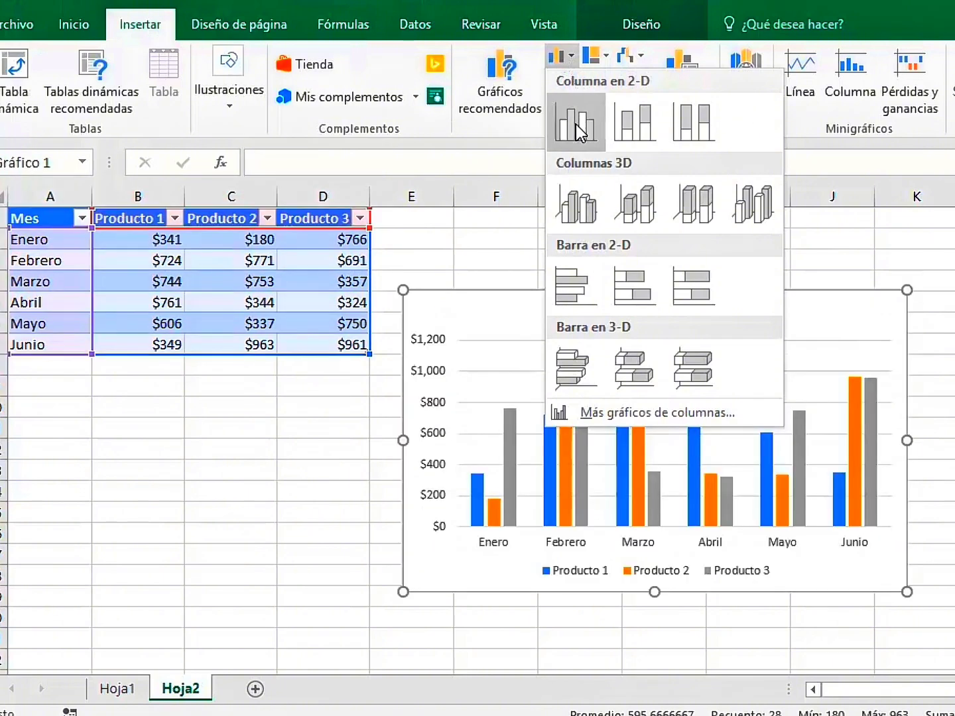
{"action": "left_click", "coordinate": [576, 125]}
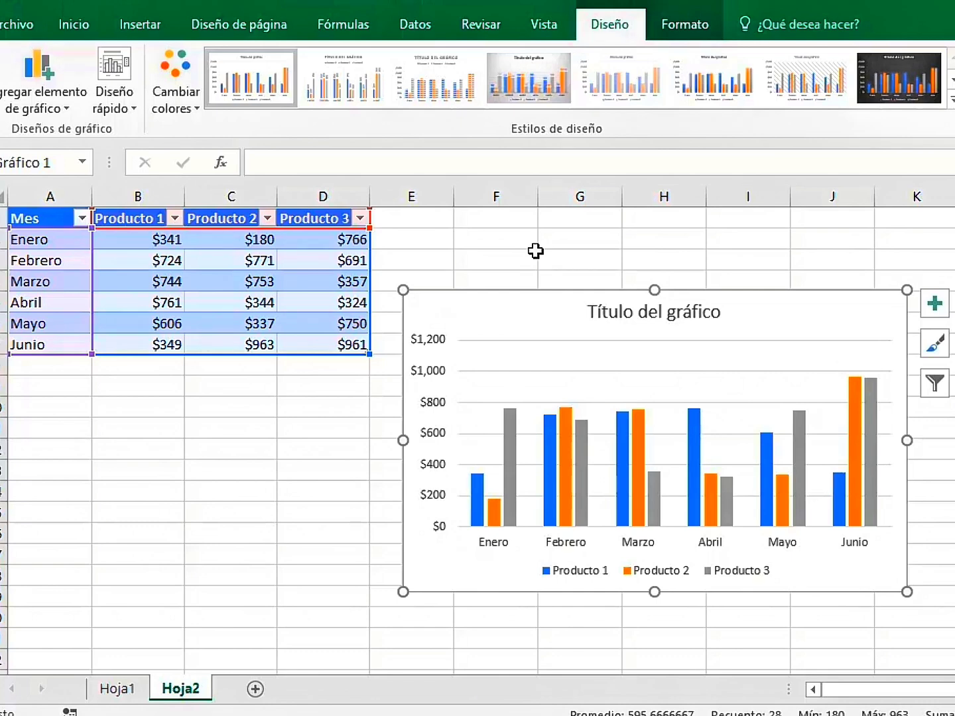
Append an Agosto row to the Hoja2 table with 100, 200 and 300 for Producto 1, Producto 2 and Producto 3
{"action": "left_click", "coordinate": [53, 367]}
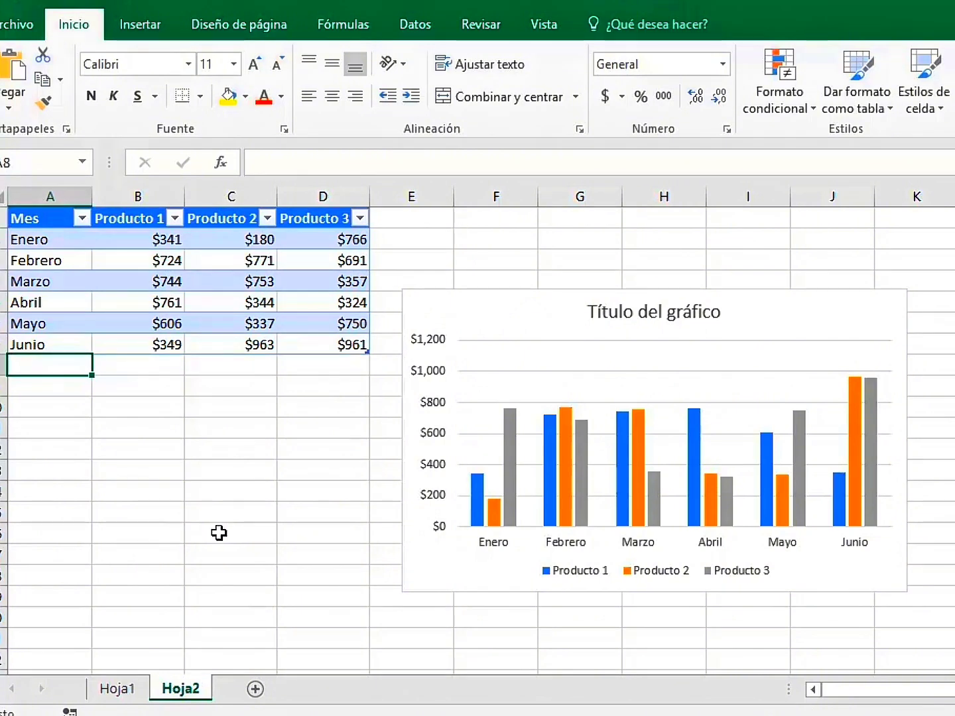
{"action": "type", "text": "Agos"}
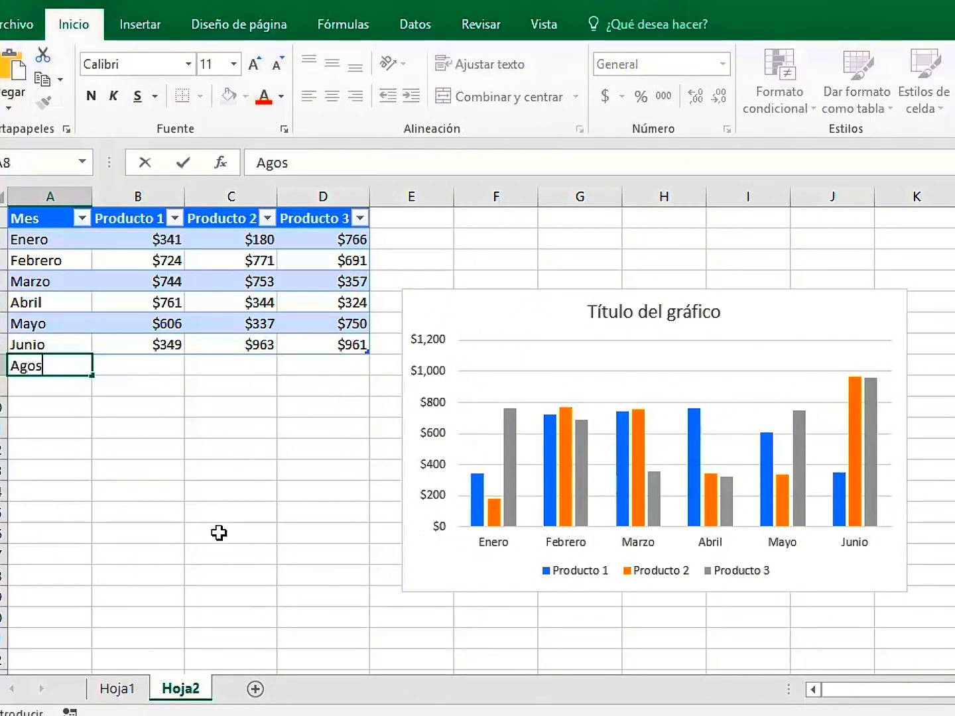
{"action": "type", "text": "to"}
{"action": "key", "text": "Tab"}
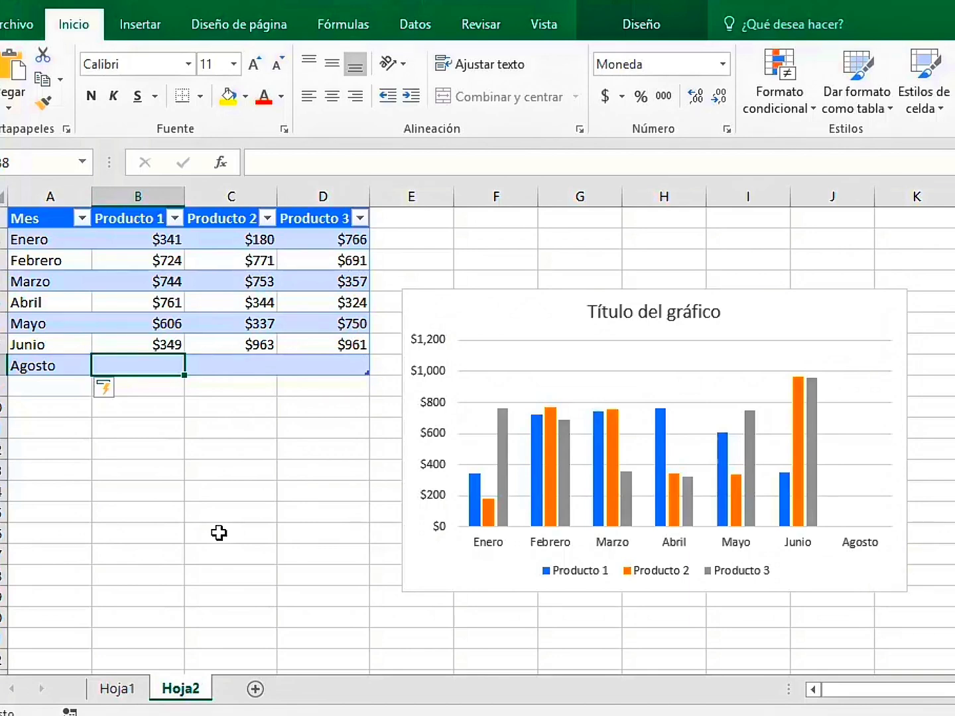
{"action": "type", "text": "100"}
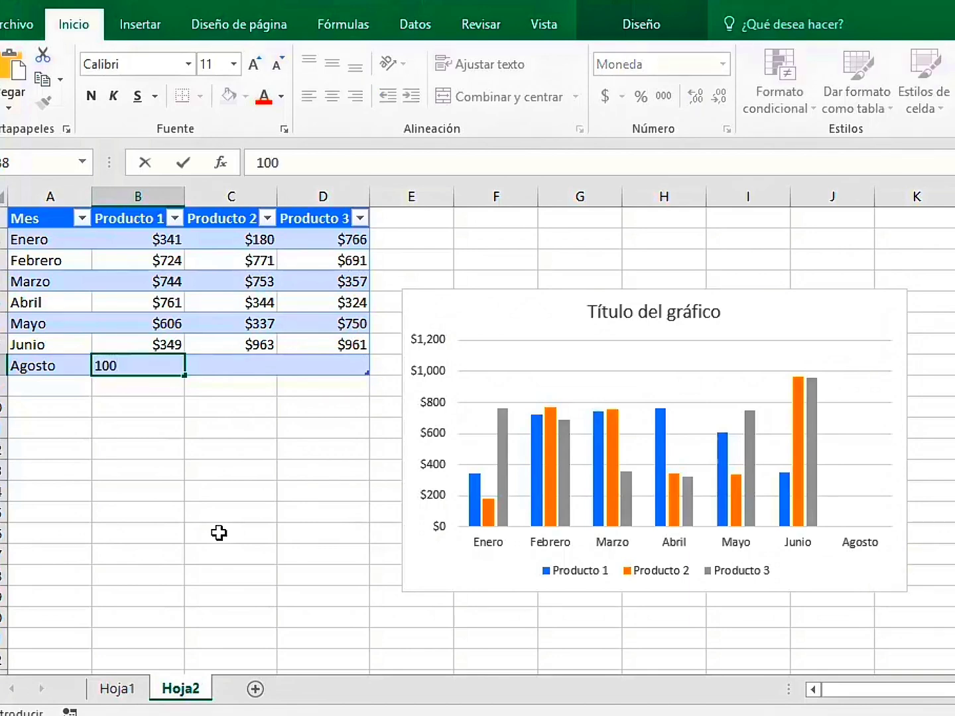
{"action": "key", "text": "Tab"}
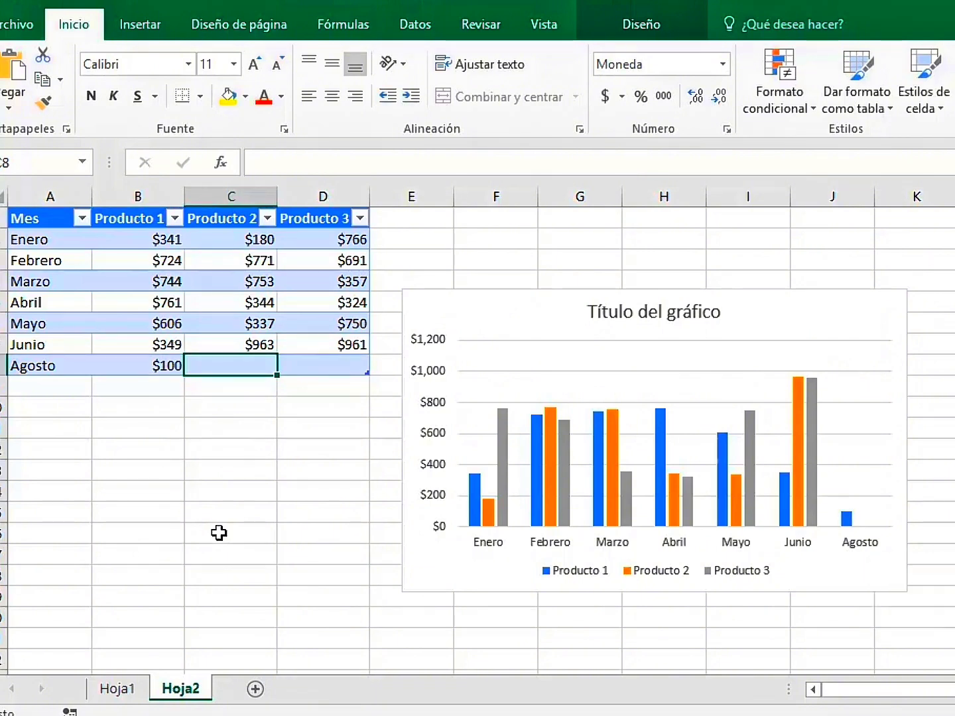
{"action": "type", "text": "200"}
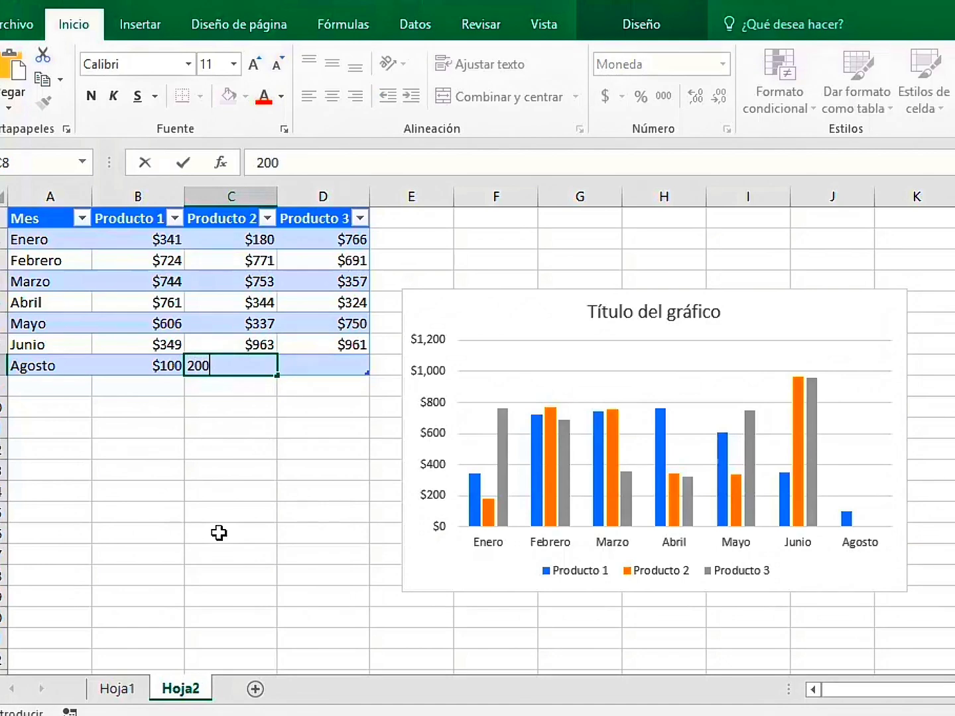
{"action": "key", "text": "Tab"}
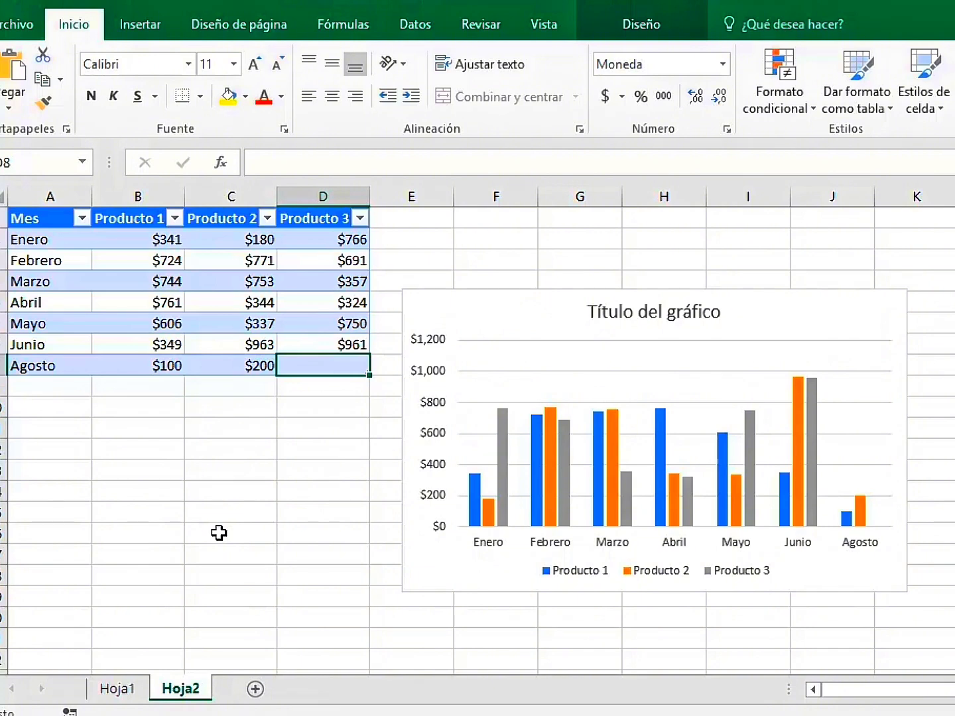
{"action": "type", "text": "300"}
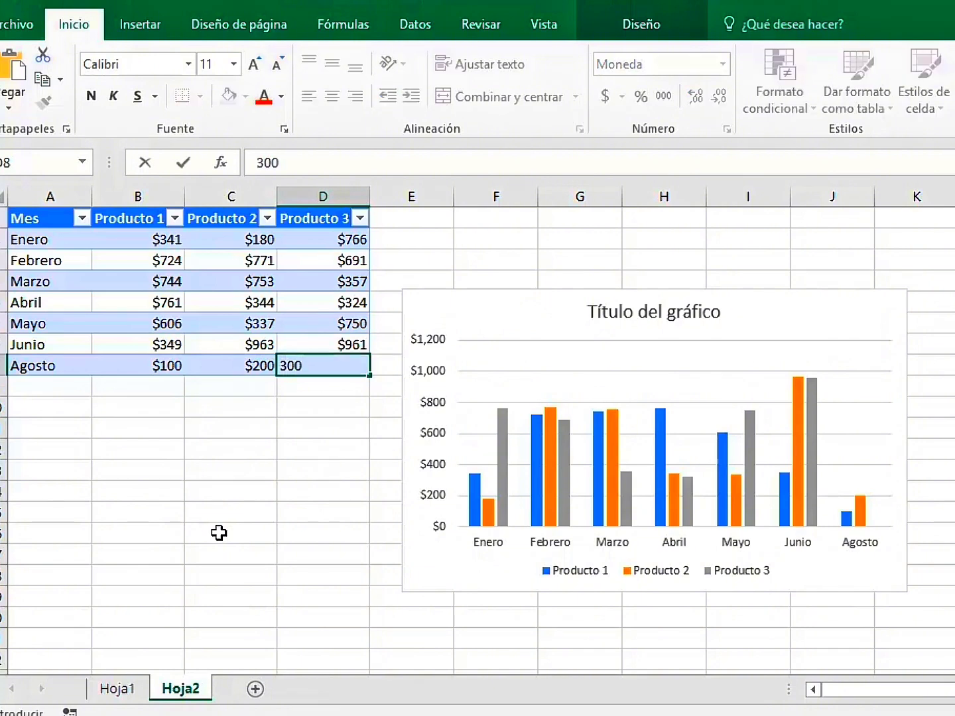
{"action": "key", "text": "ctrl+Return"}
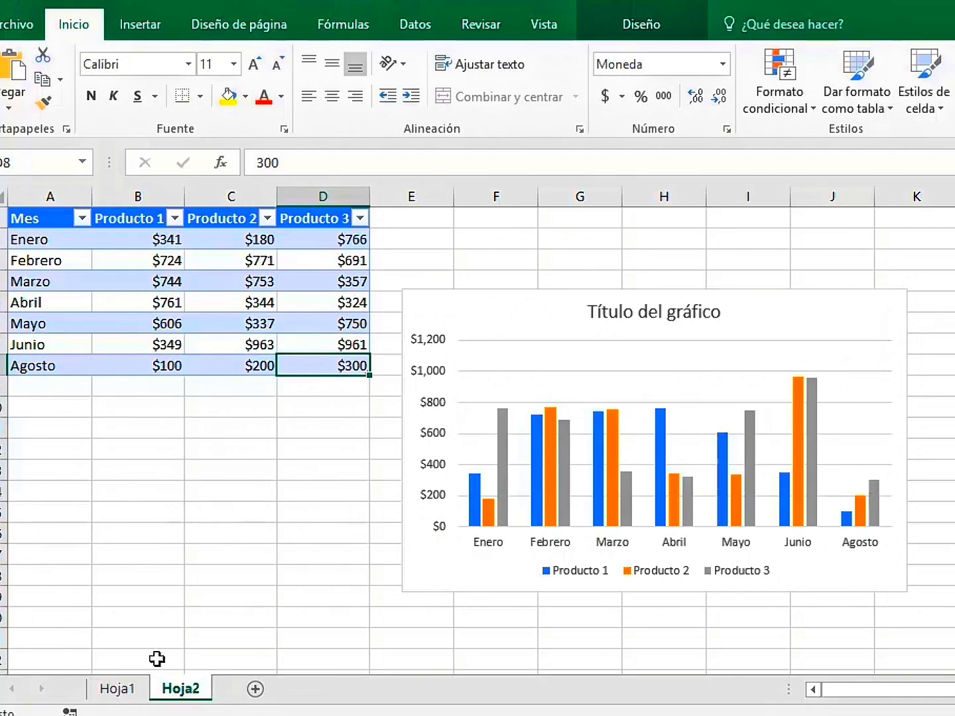
Hide the Producto 2 column on Hoja1 and bring it back into view
{"action": "left_click", "coordinate": [134, 690]}
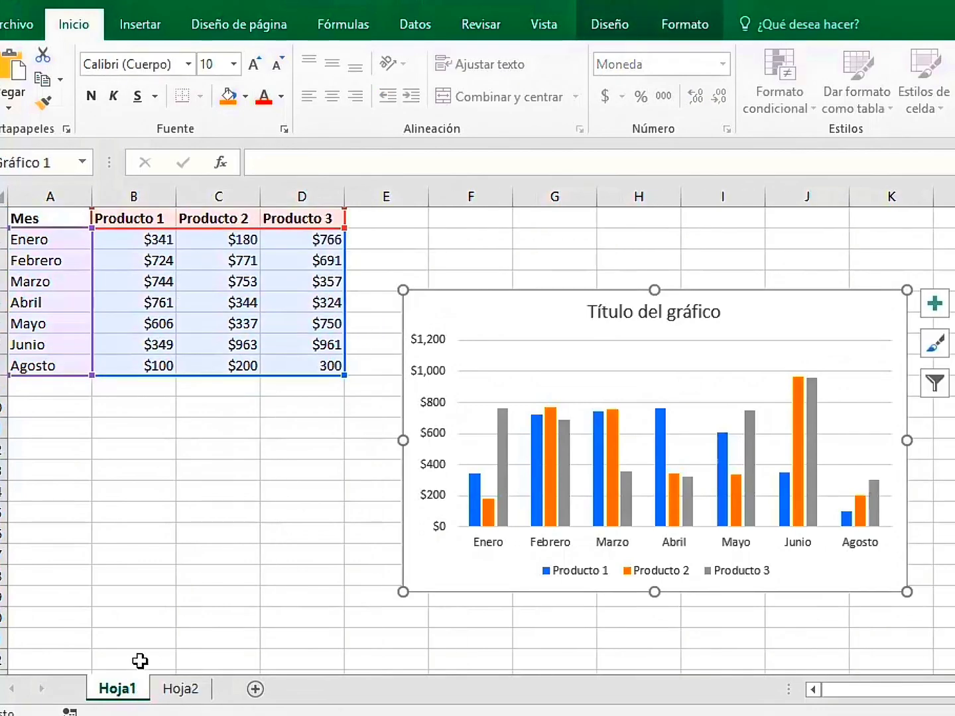
{"action": "left_click", "coordinate": [325, 442]}
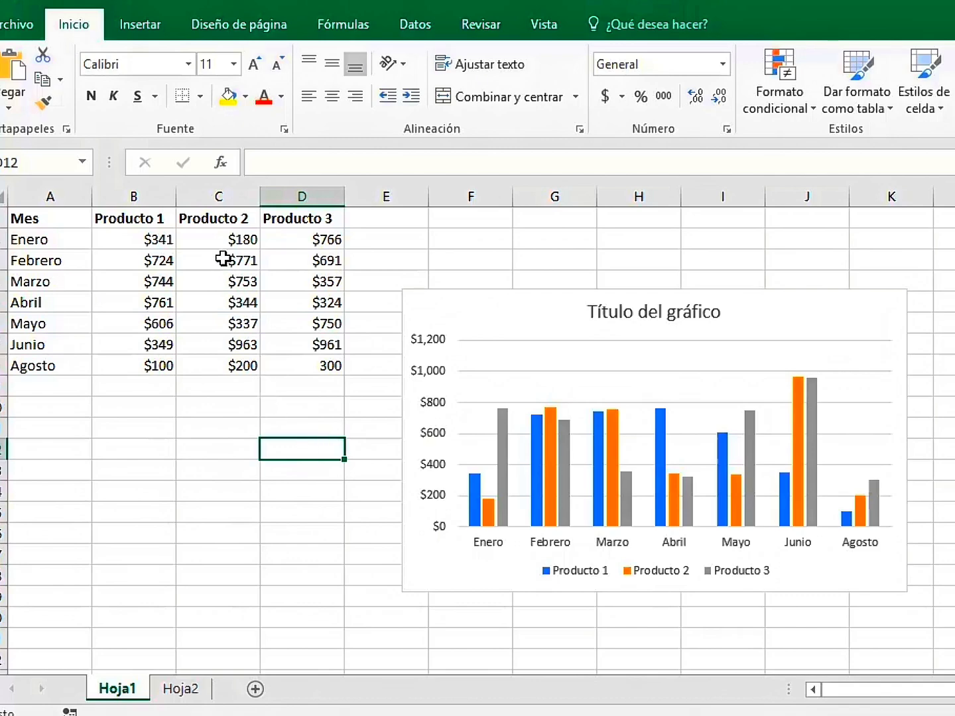
{"action": "left_click", "coordinate": [219, 194]}
{"action": "right_click", "coordinate": [219, 195]}
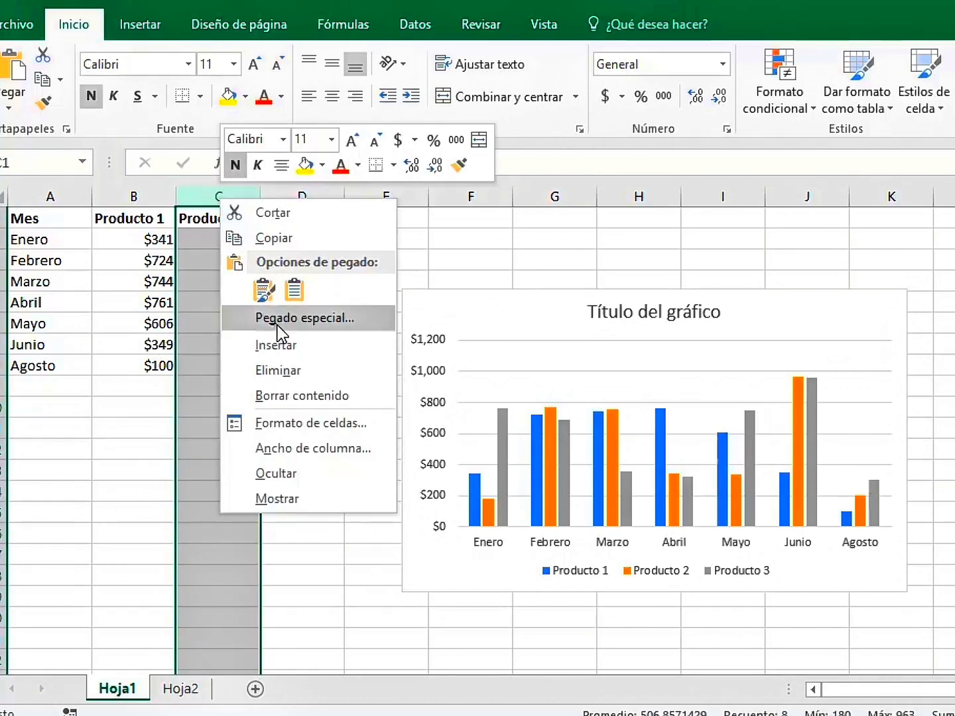
{"action": "left_click", "coordinate": [302, 470]}
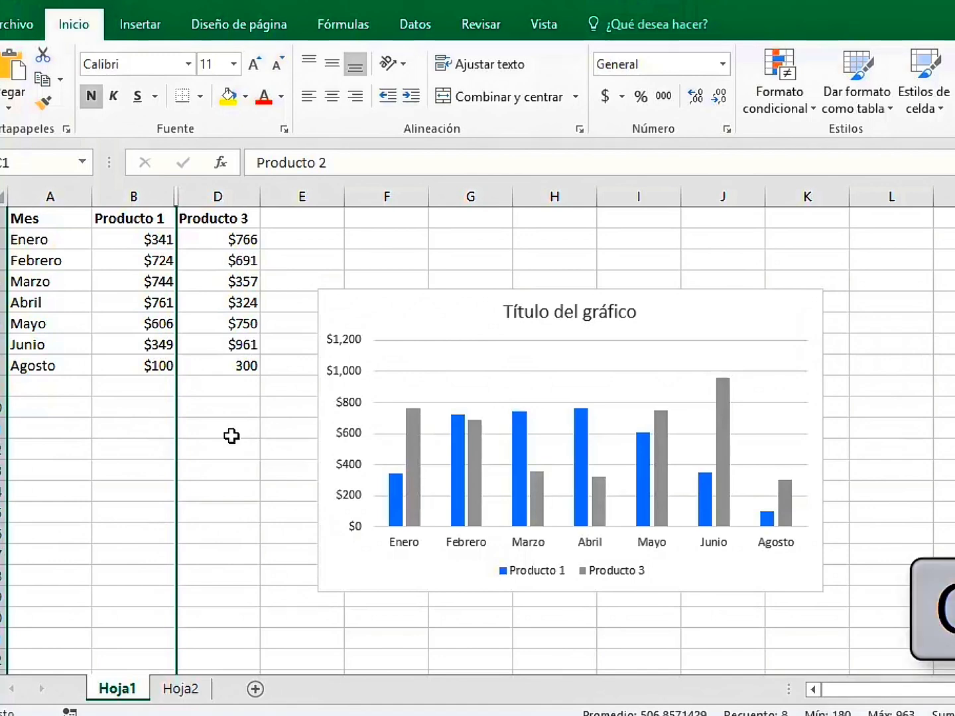
{"action": "key", "text": "ctrl+shift+0"}
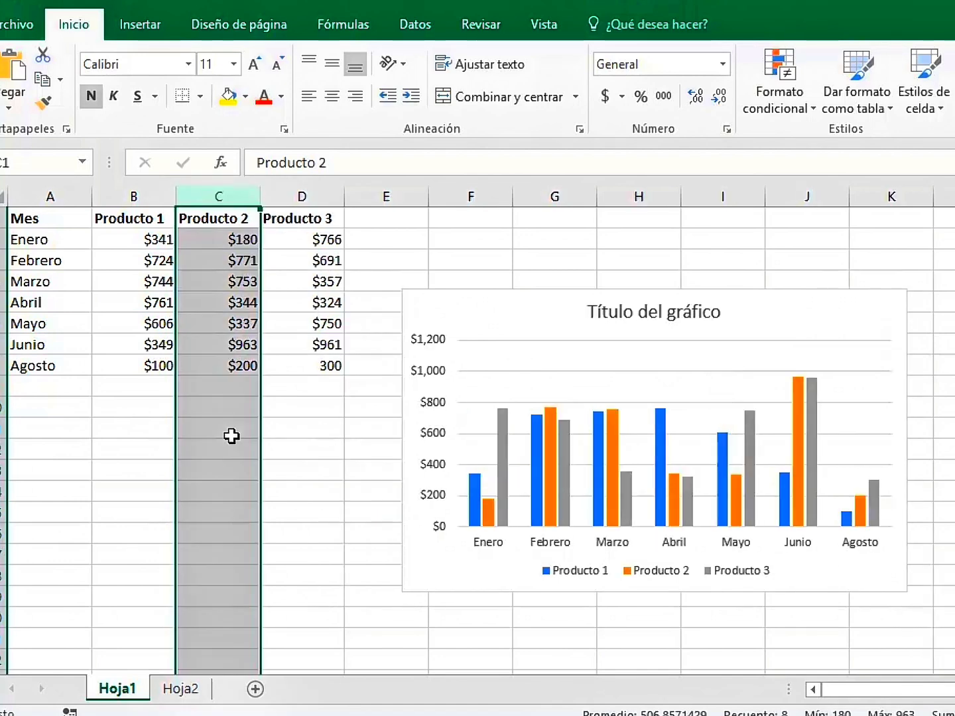
{"action": "left_click", "coordinate": [306, 427]}
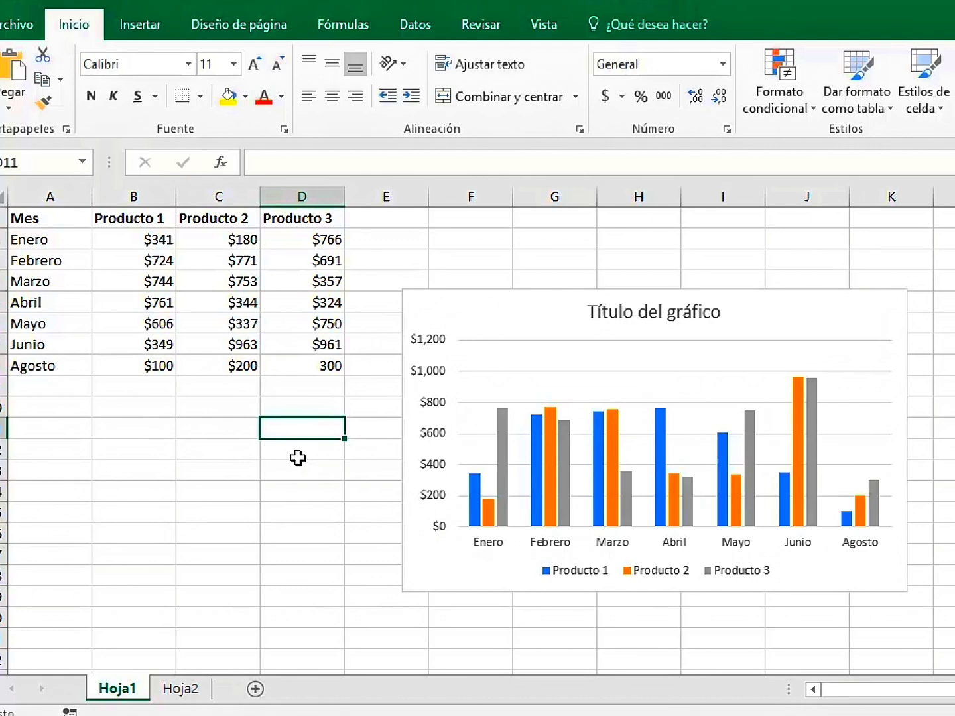
Try deleting the entire Producto 2 column on Hoja1 and undo the deletion
{"action": "left_click", "coordinate": [217, 197]}
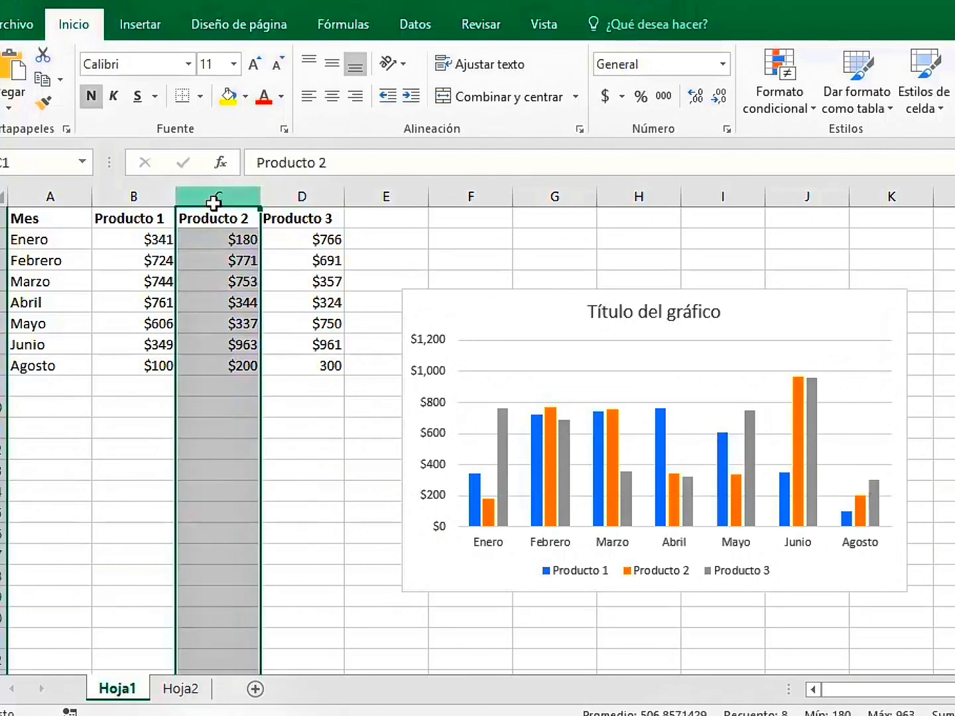
{"action": "right_click", "coordinate": [216, 203]}
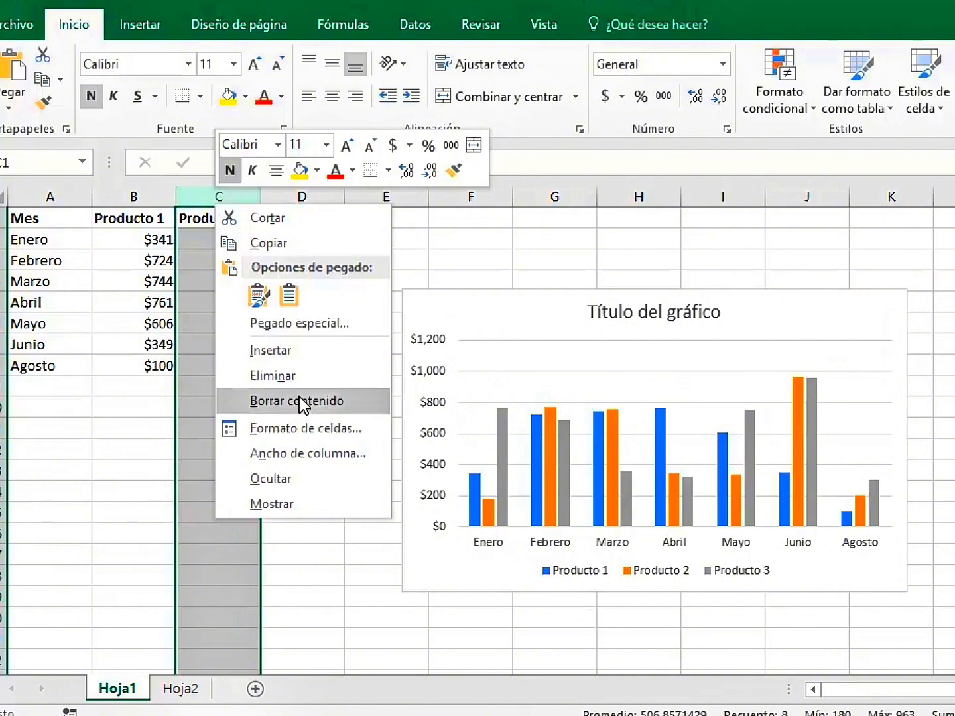
{"action": "left_click", "coordinate": [289, 376]}
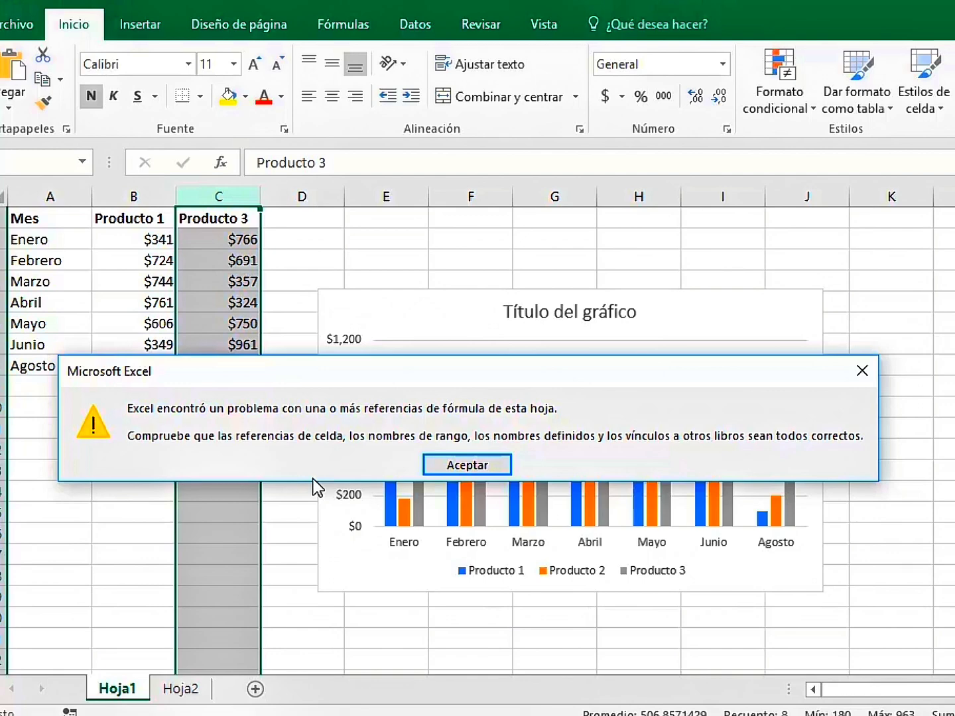
{"action": "left_click", "coordinate": [463, 468]}
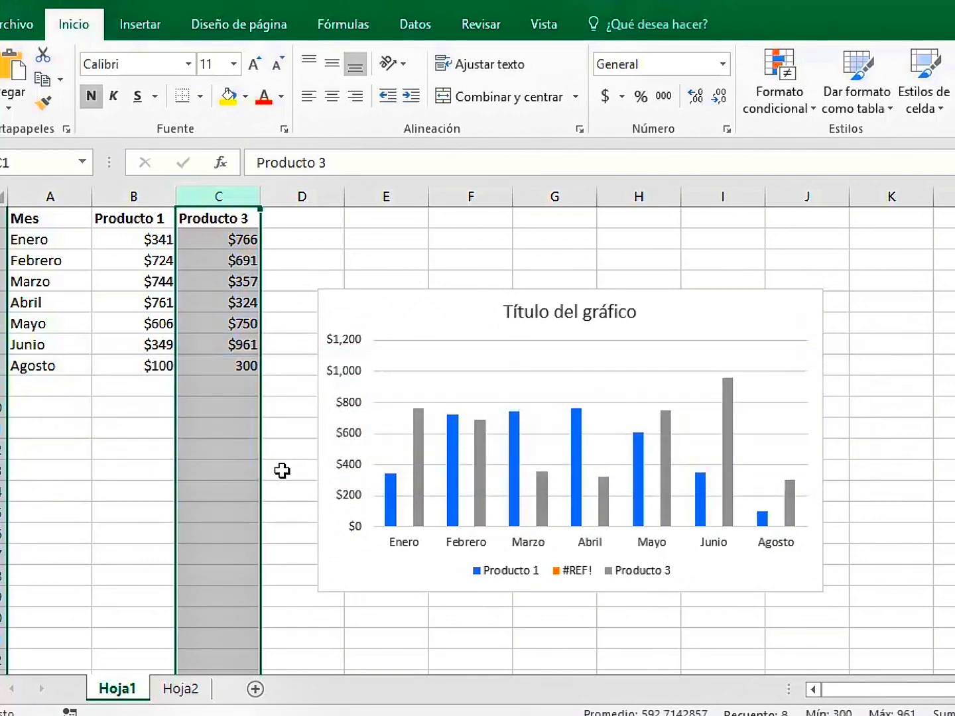
{"action": "key", "text": "ctrl+z"}
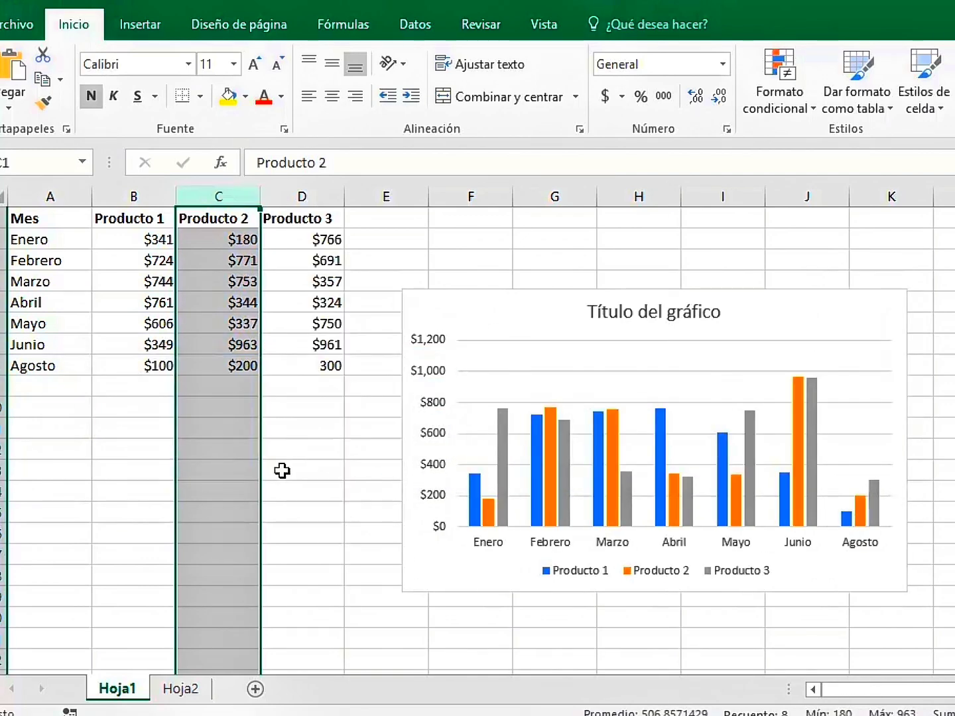
{"action": "left_click", "coordinate": [270, 450]}
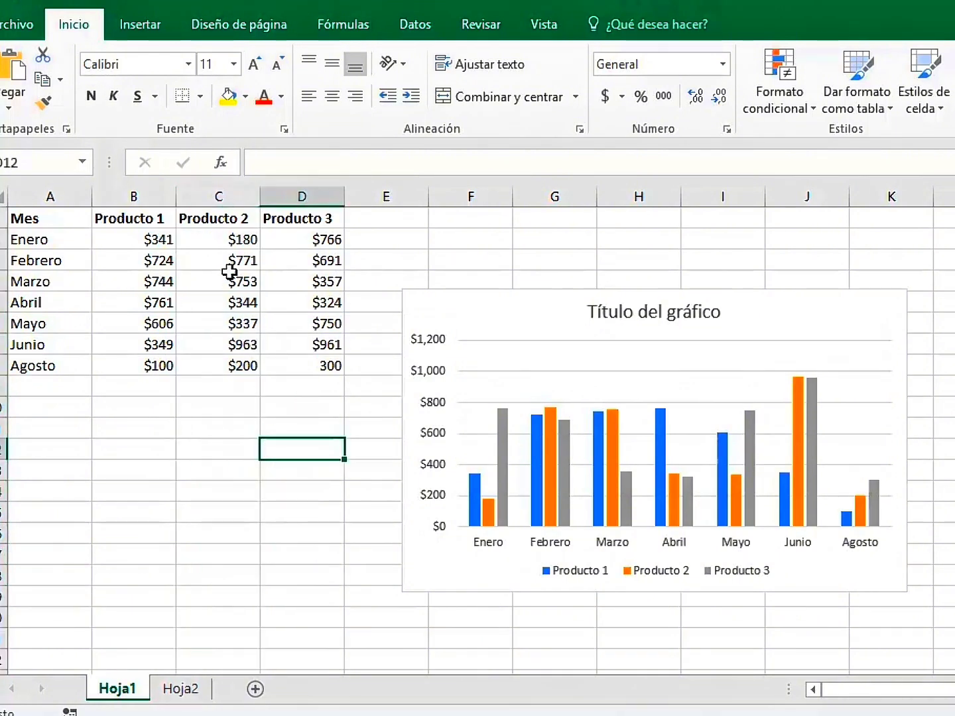
Clear the Producto 2 cells C1:C8 on Hoja1 and restore their contents
{"action": "left_click_drag", "start_coordinate": [220, 218], "coordinate": [242, 367]}
{"action": "key", "text": "ctrl+c"}
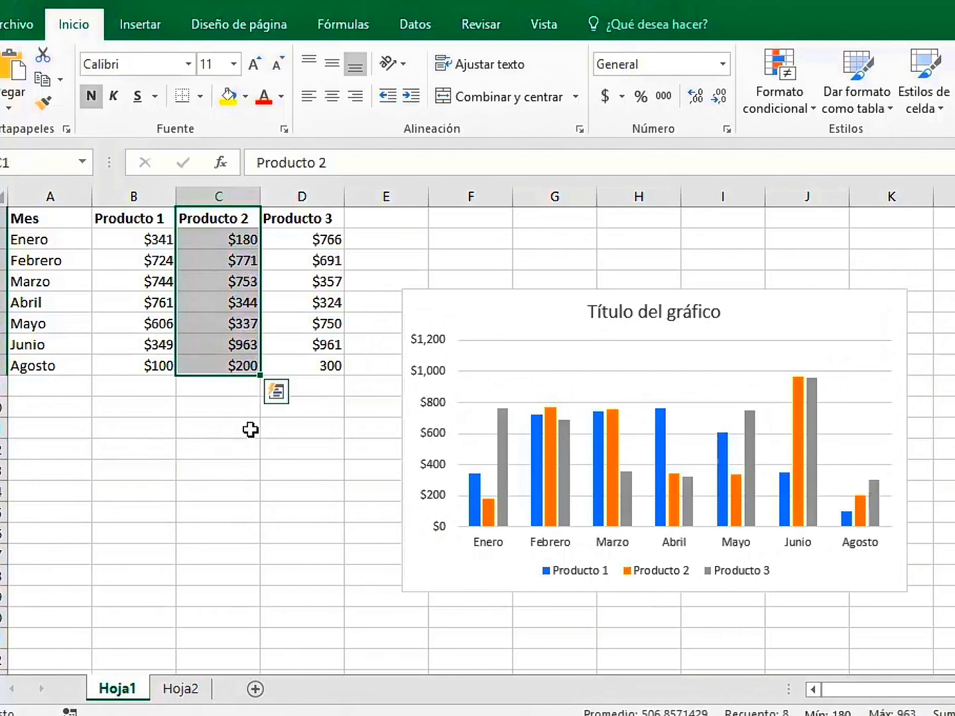
{"action": "key", "text": "Delete"}
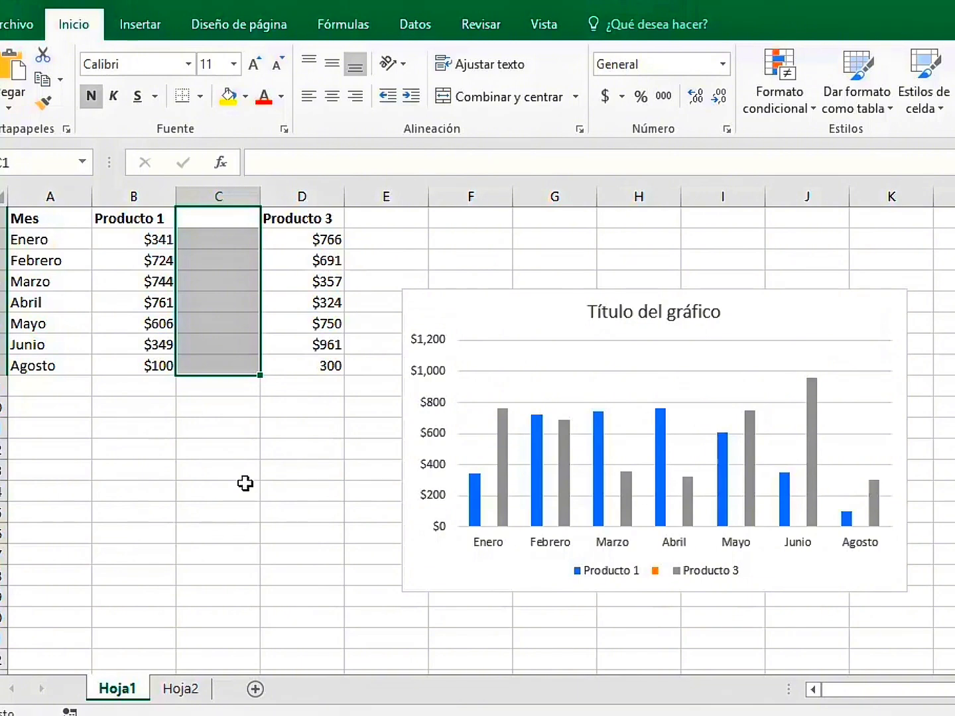
{"action": "key", "text": "ctrl+v"}
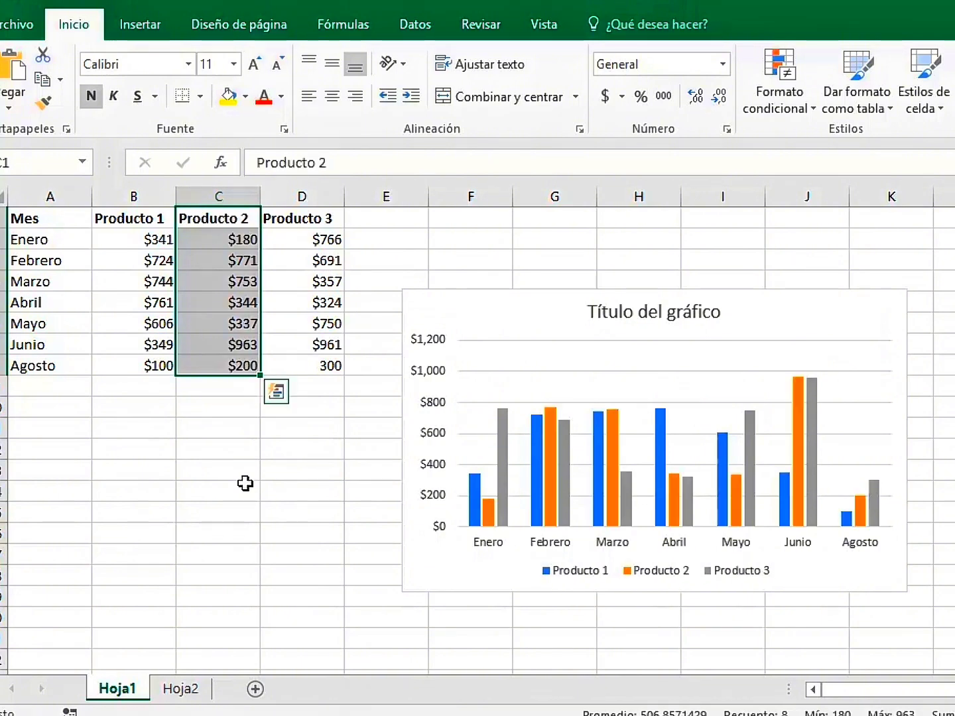
{"action": "left_click", "coordinate": [314, 475]}
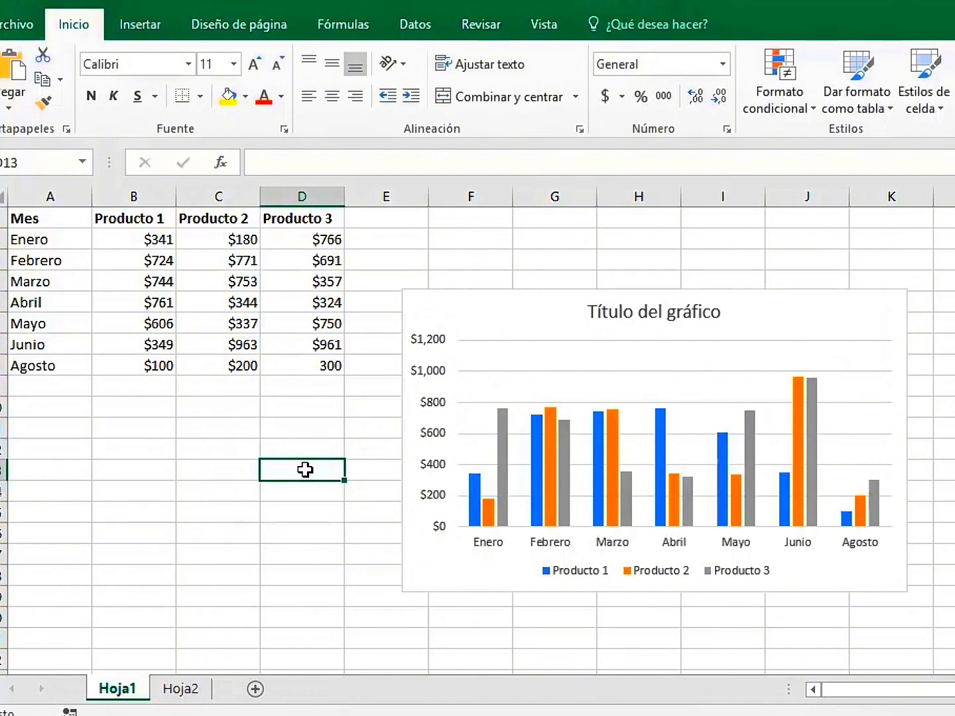
Delete the Producto 2 series from the Hoja1 chart and clear its source cells C1:C8
{"action": "left_click", "coordinate": [550, 462]}
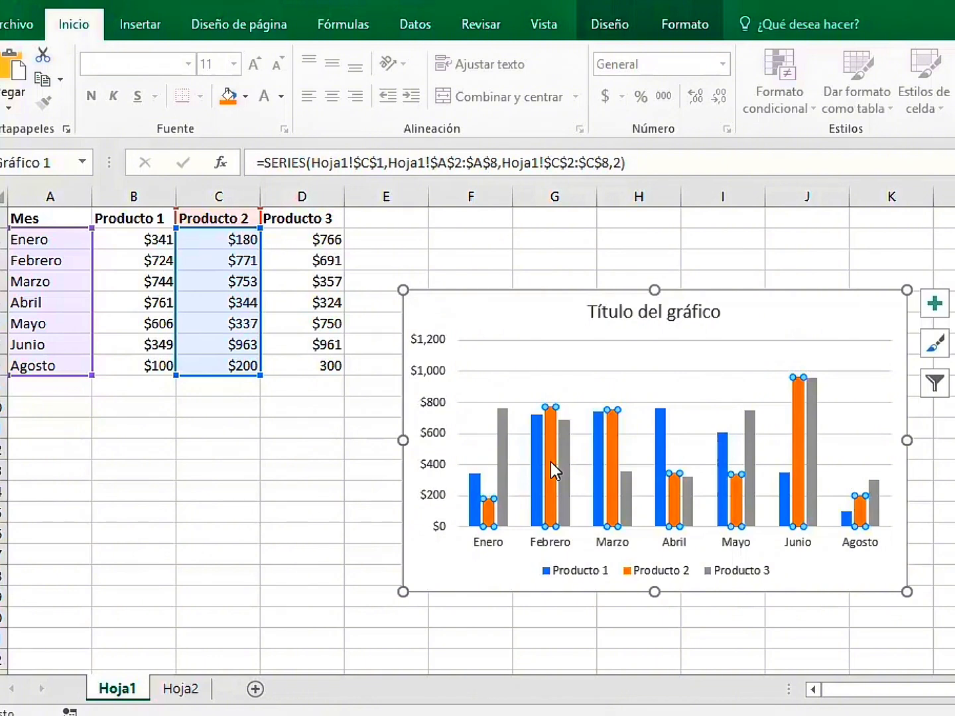
{"action": "key", "text": "Delete"}
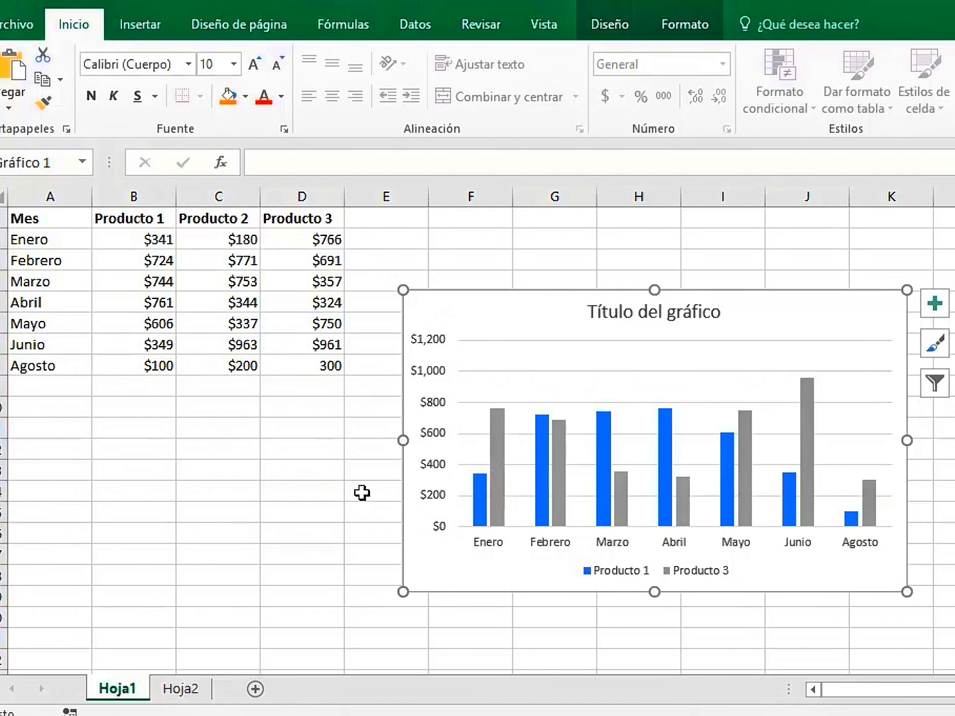
{"action": "left_click_drag", "start_coordinate": [228, 218], "coordinate": [235, 364]}
{"action": "key", "text": "Delete"}
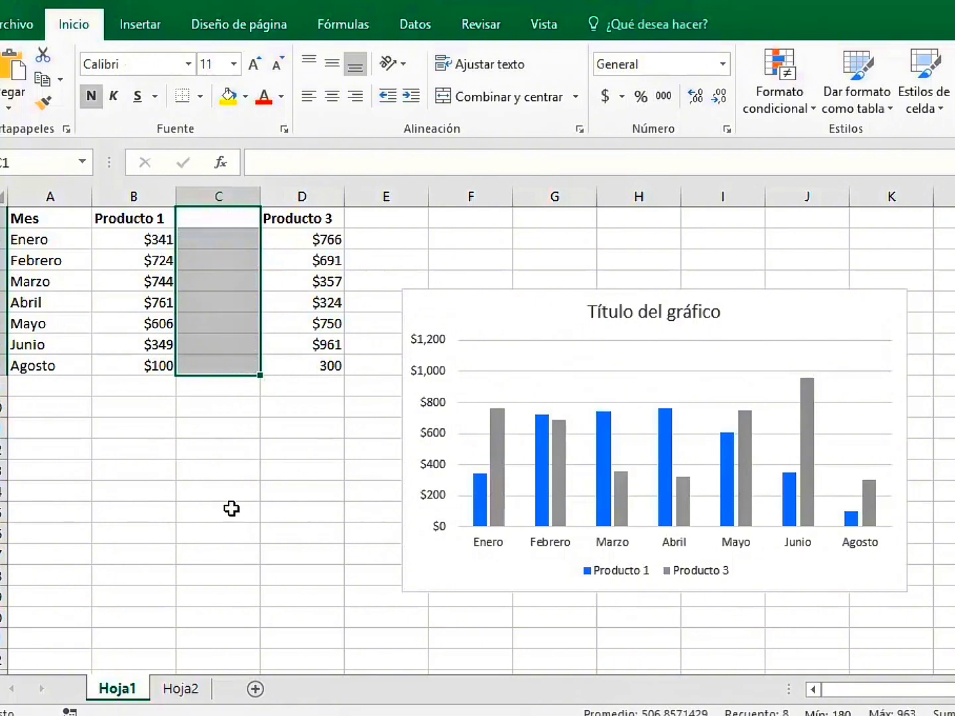
{"action": "left_click", "coordinate": [293, 439]}
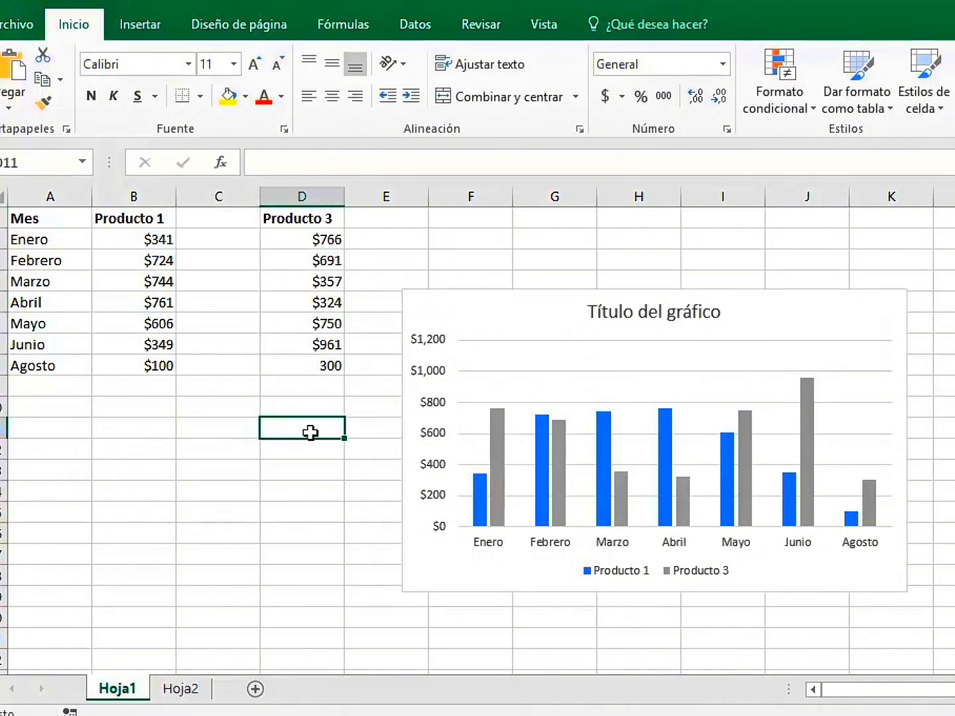
Move the Producto 3 data from D1:D8 into the empty column C on Hoja1
{"action": "left_click_drag", "start_coordinate": [316, 219], "coordinate": [323, 366]}
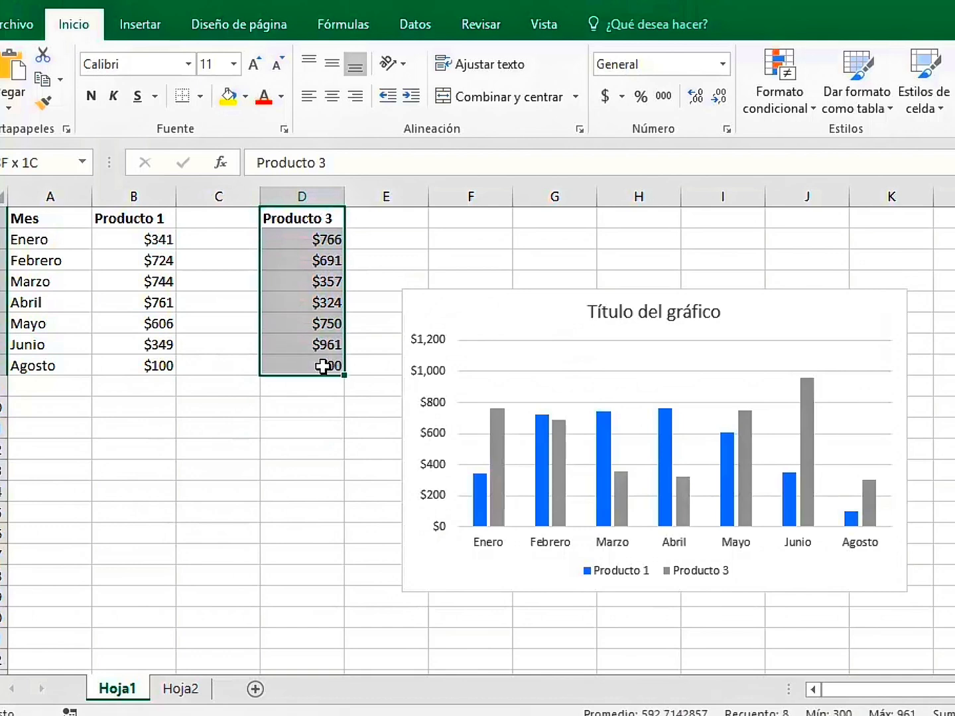
{"action": "left_click_drag", "start_coordinate": [261, 305], "coordinate": [197, 308]}
{"action": "left_click", "coordinate": [313, 432]}
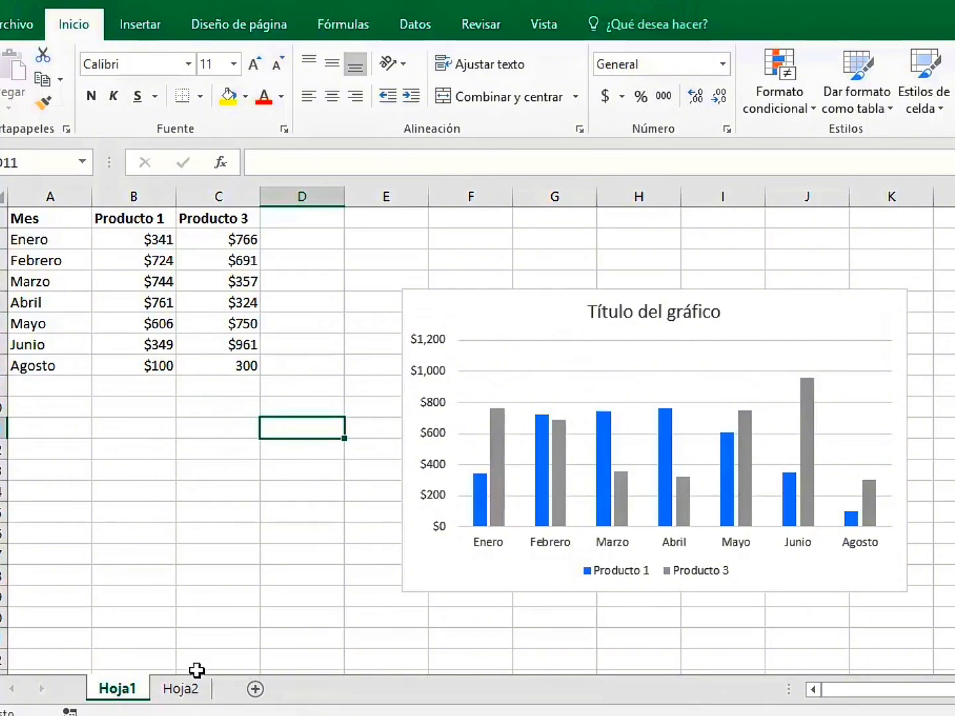
Delete the Producto 2 table column from the table on Hoja2
{"action": "left_click", "coordinate": [187, 691]}
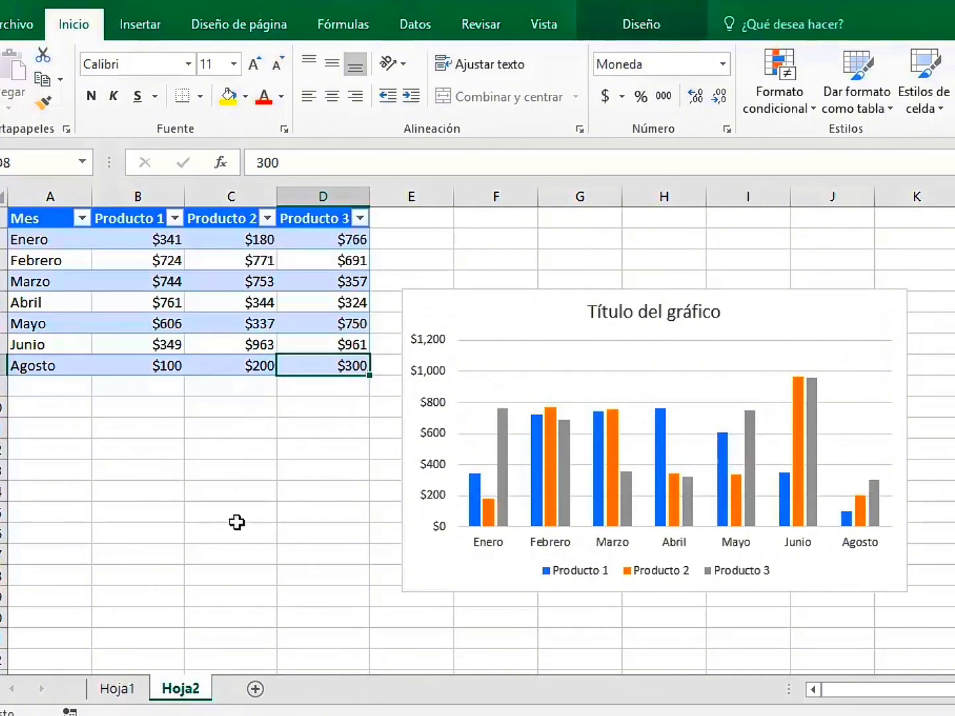
{"action": "right_click", "coordinate": [223, 261]}
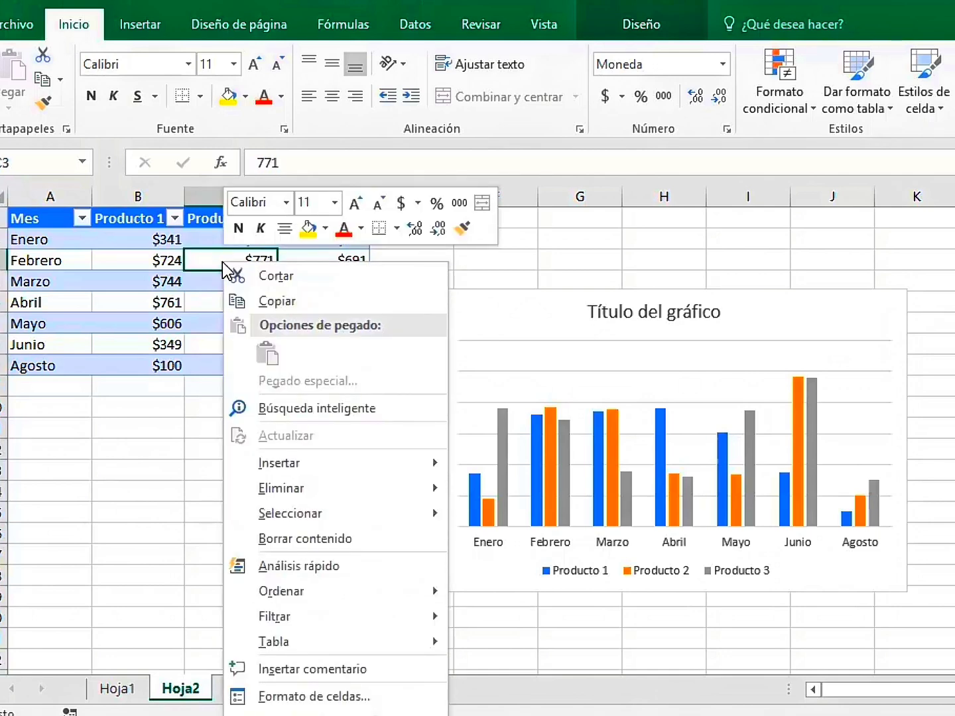
{"action": "mouse_move", "coordinate": [382, 482]}
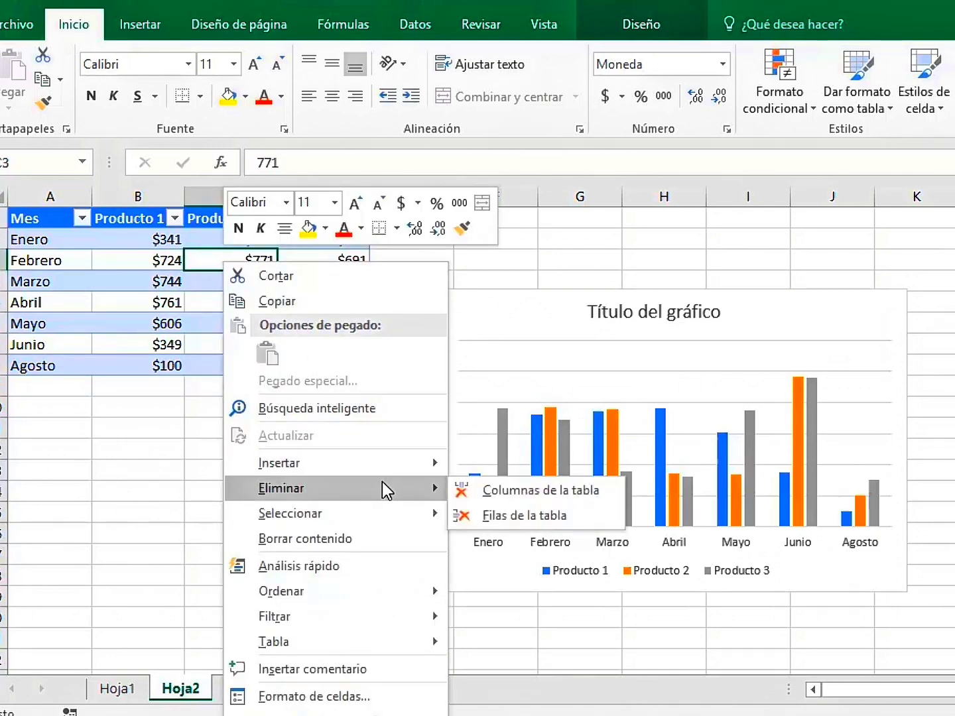
{"action": "left_click", "coordinate": [495, 489]}
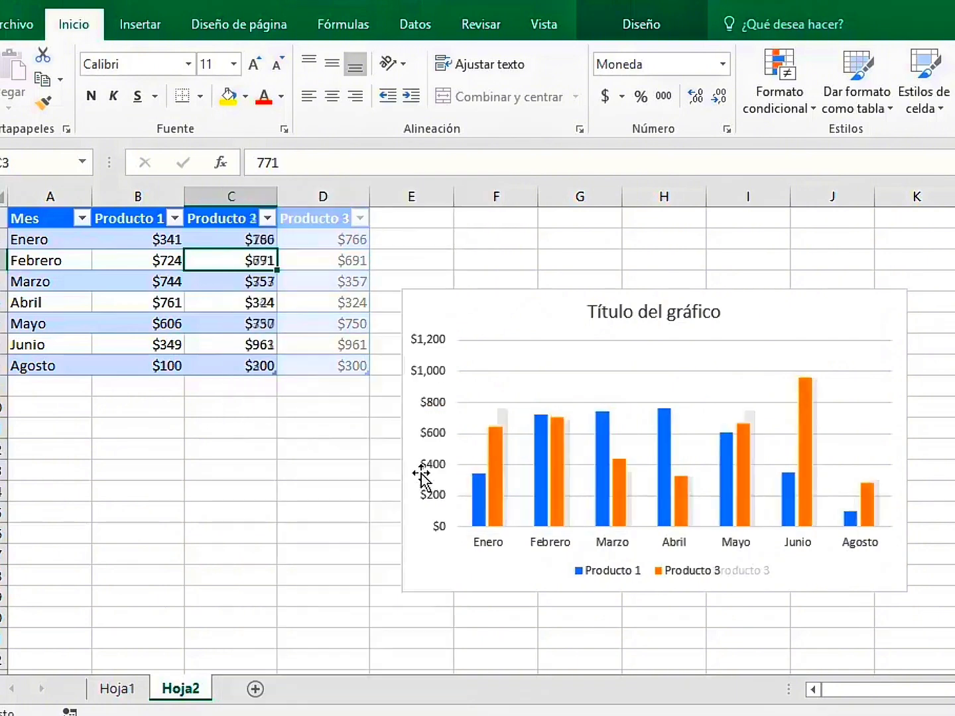